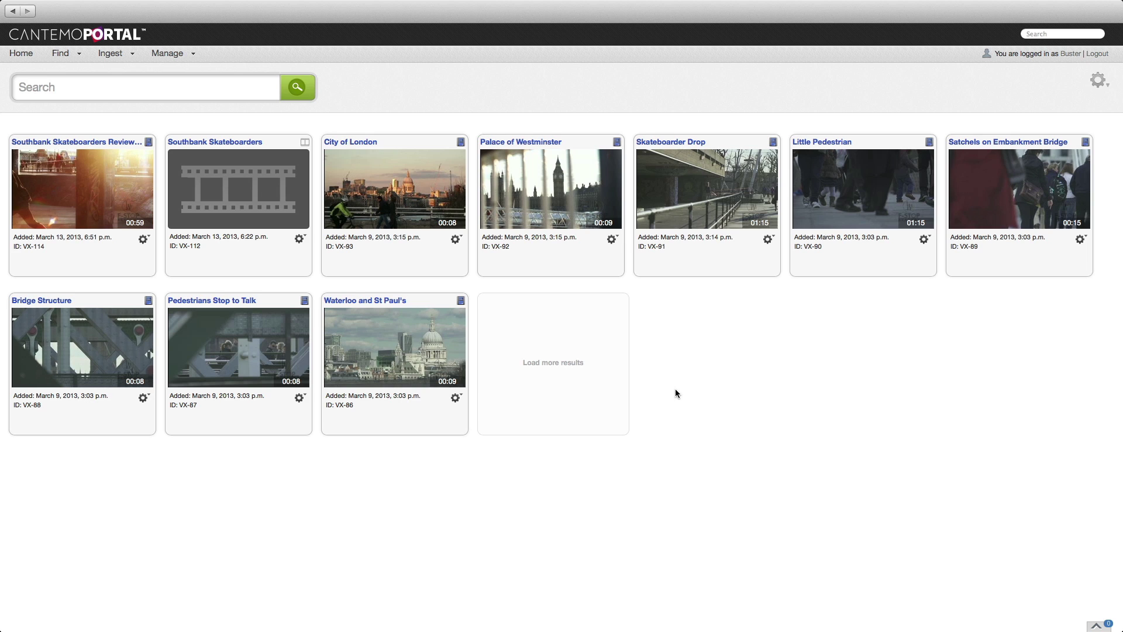
# Step: Search the Cantemo media library for London Eye
pyautogui.click(210, 90)
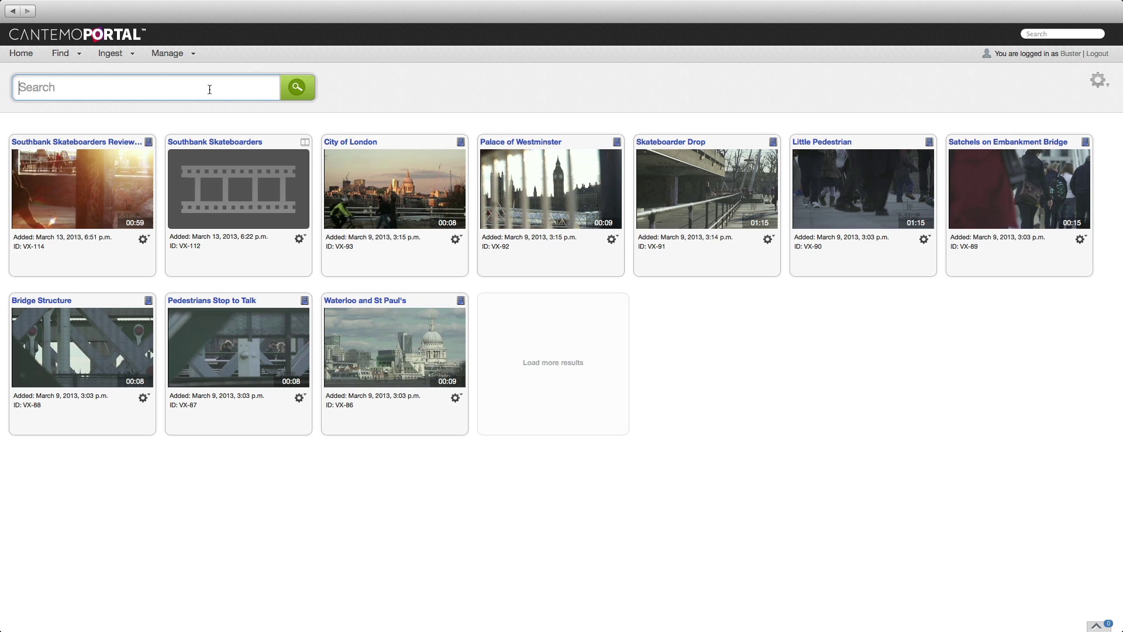
pyautogui.write('London Eye')
pyautogui.click(298, 87)
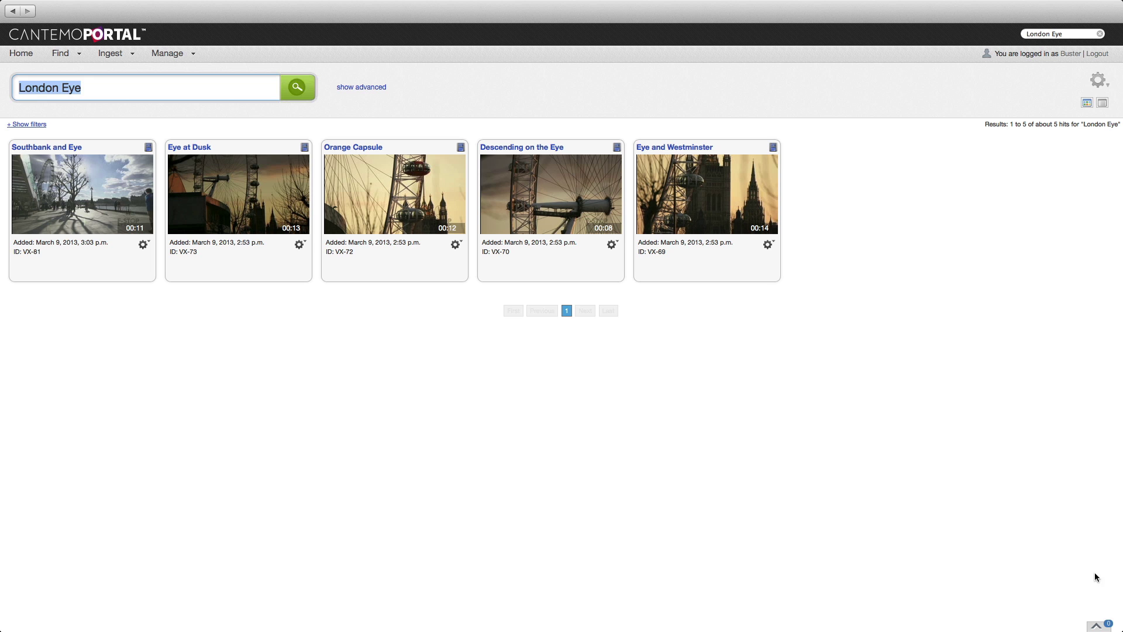
# Step: Select all five London Eye results, drag them into the bin, then collapse the bin
pyautogui.click(1098, 625)
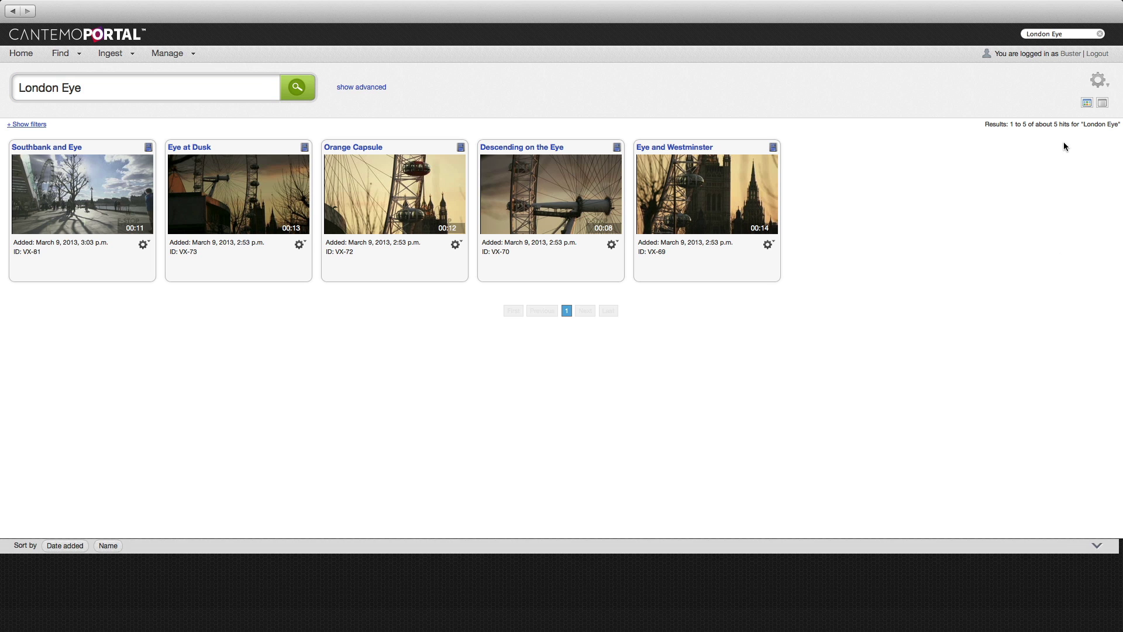
pyautogui.click(1098, 82)
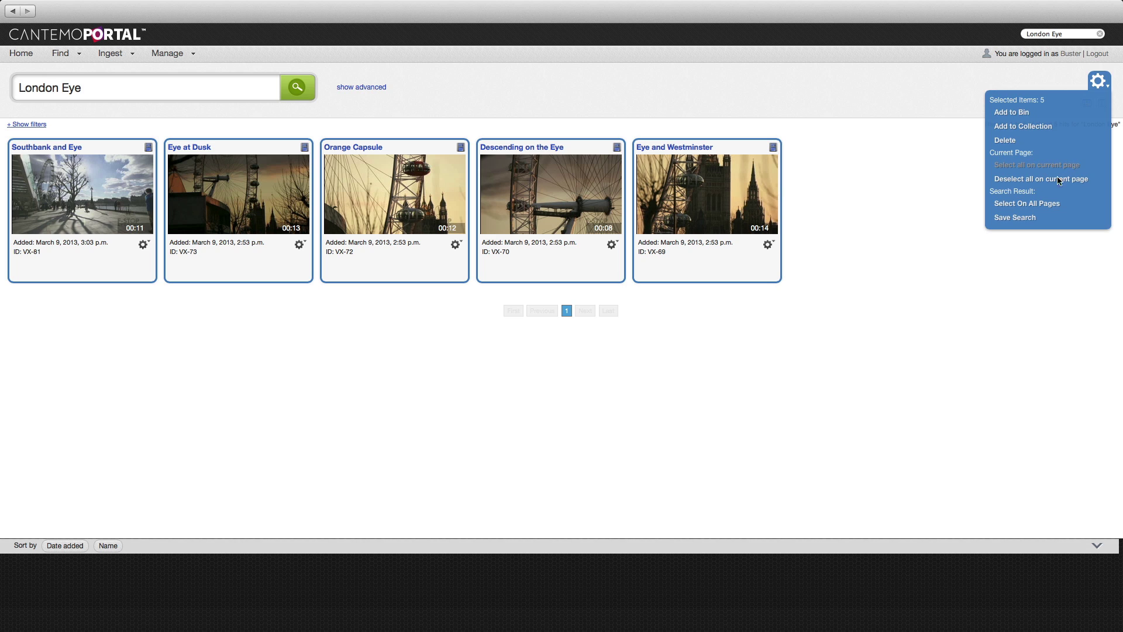
pyautogui.click(1048, 248)
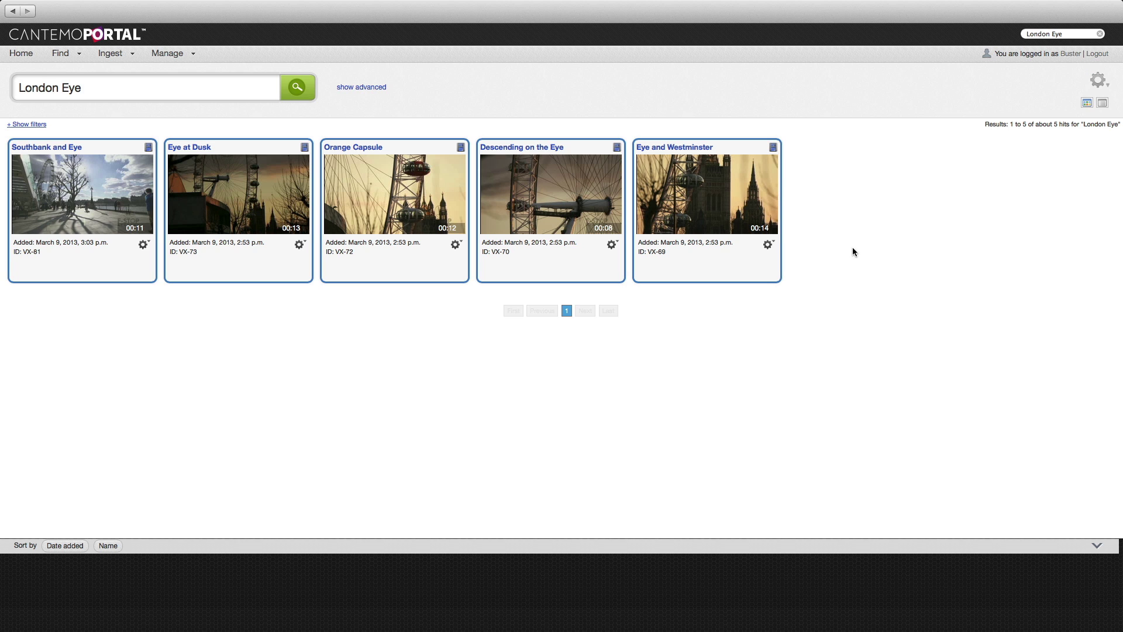
pyautogui.moveTo(748, 273); pyautogui.dragTo(736, 620)
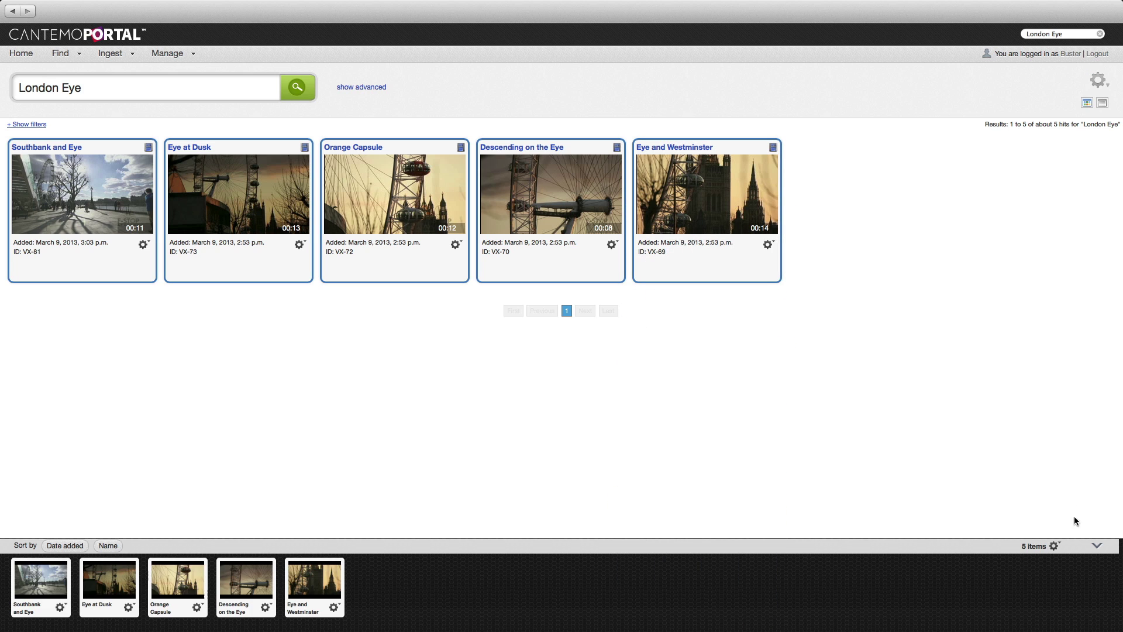
pyautogui.click(1098, 546)
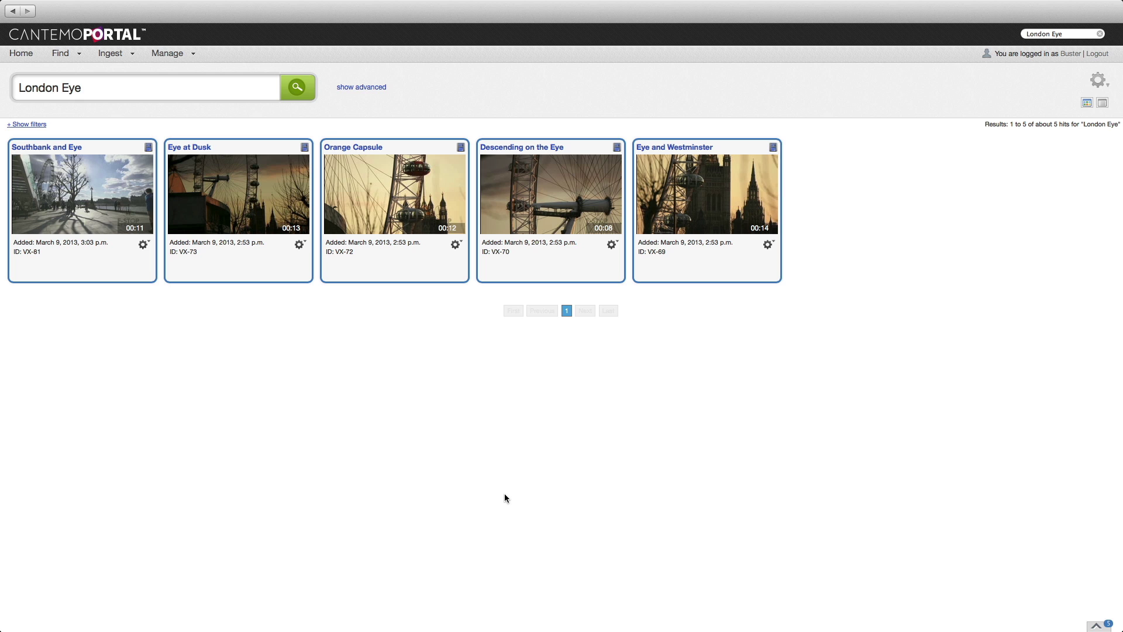
# Step: Preview the Southbank and Eye clip and start annotating it in the Annotations metadata group
pyautogui.click(92, 222)
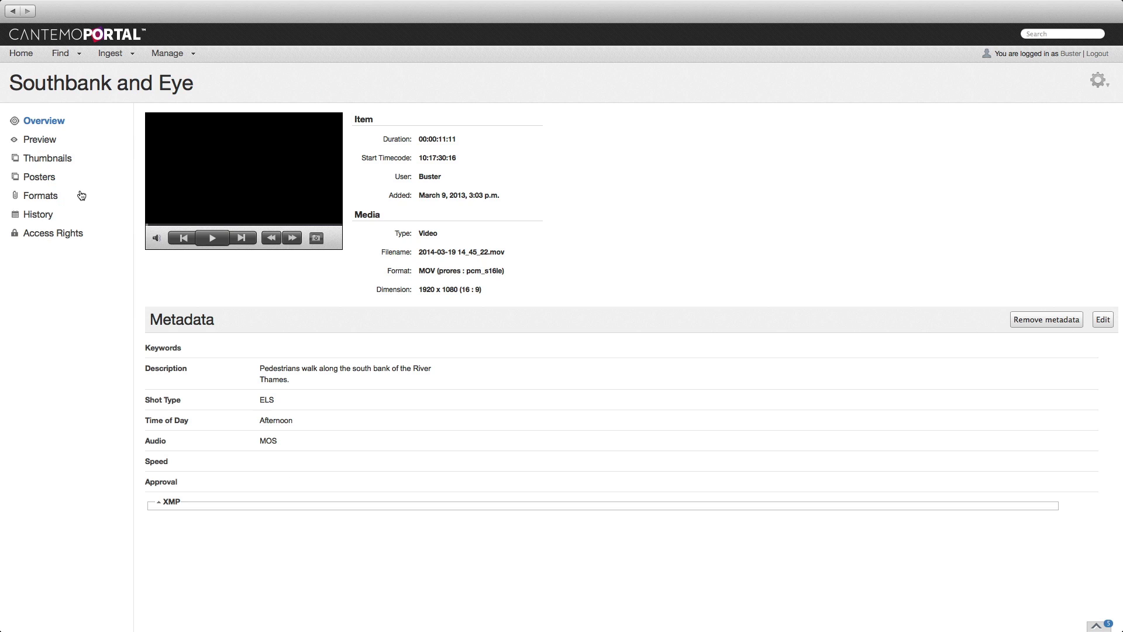
pyautogui.click(220, 237)
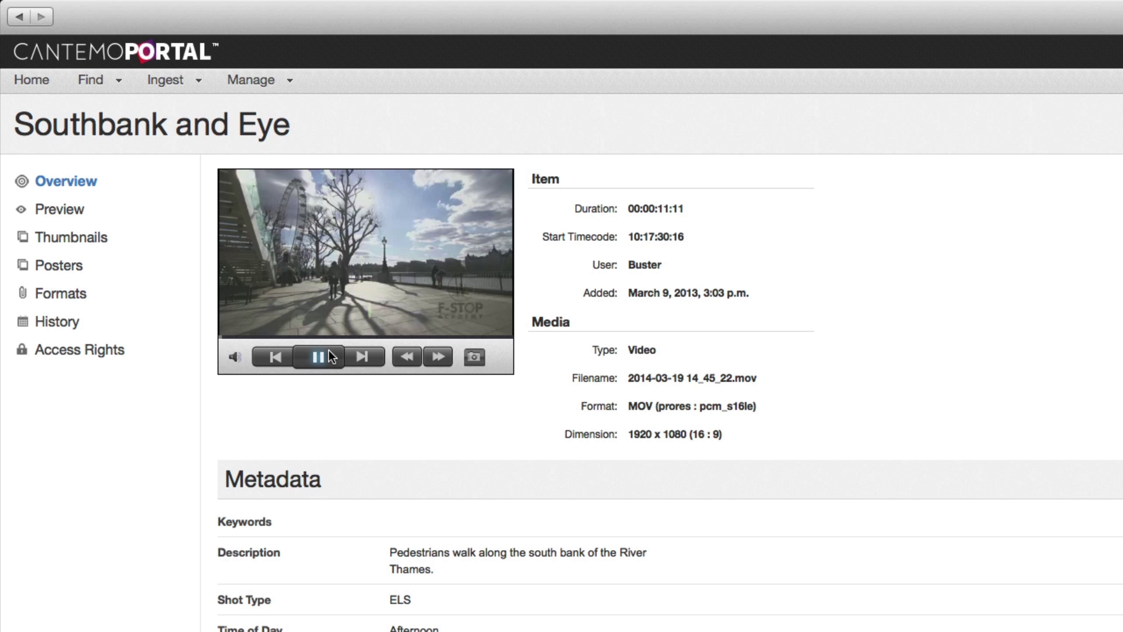
pyautogui.click(329, 354)
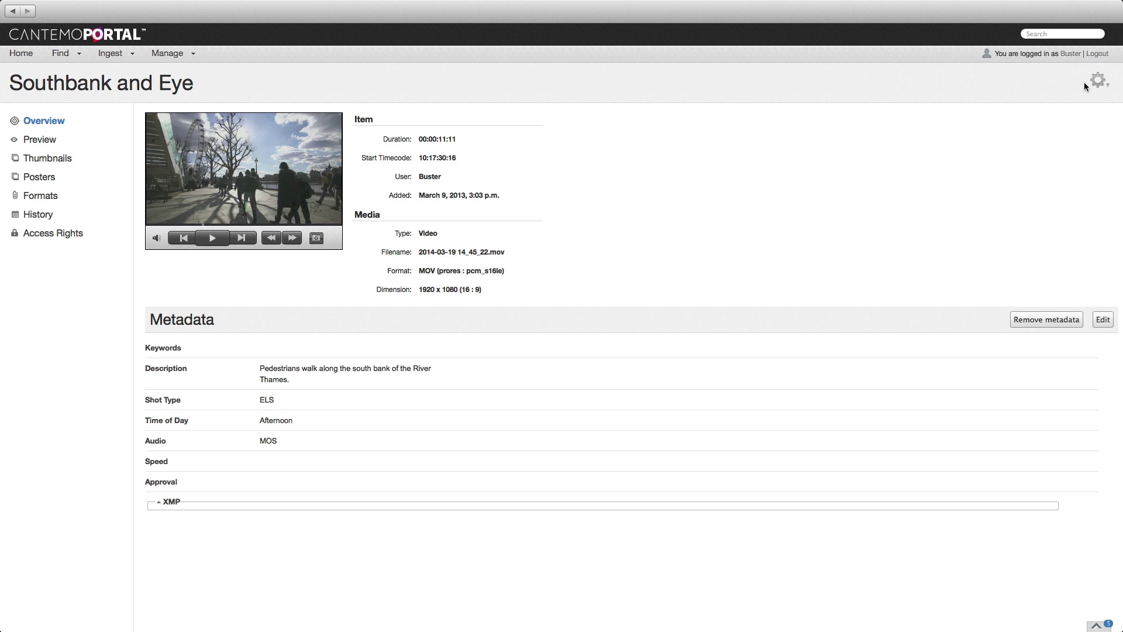
pyautogui.click(1095, 81)
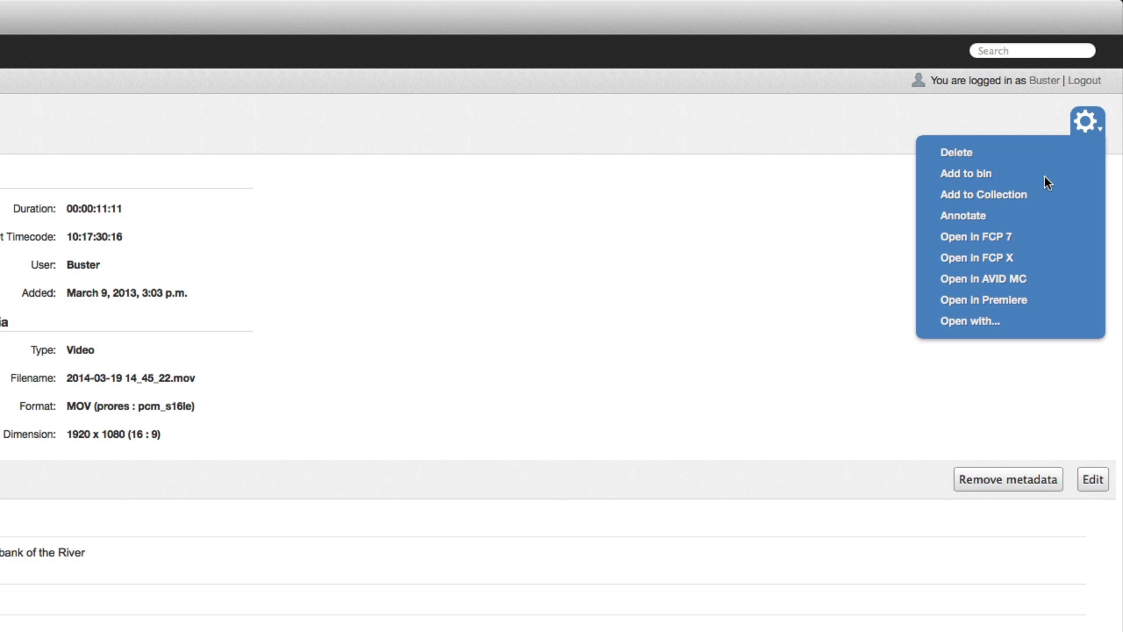
pyautogui.click(969, 218)
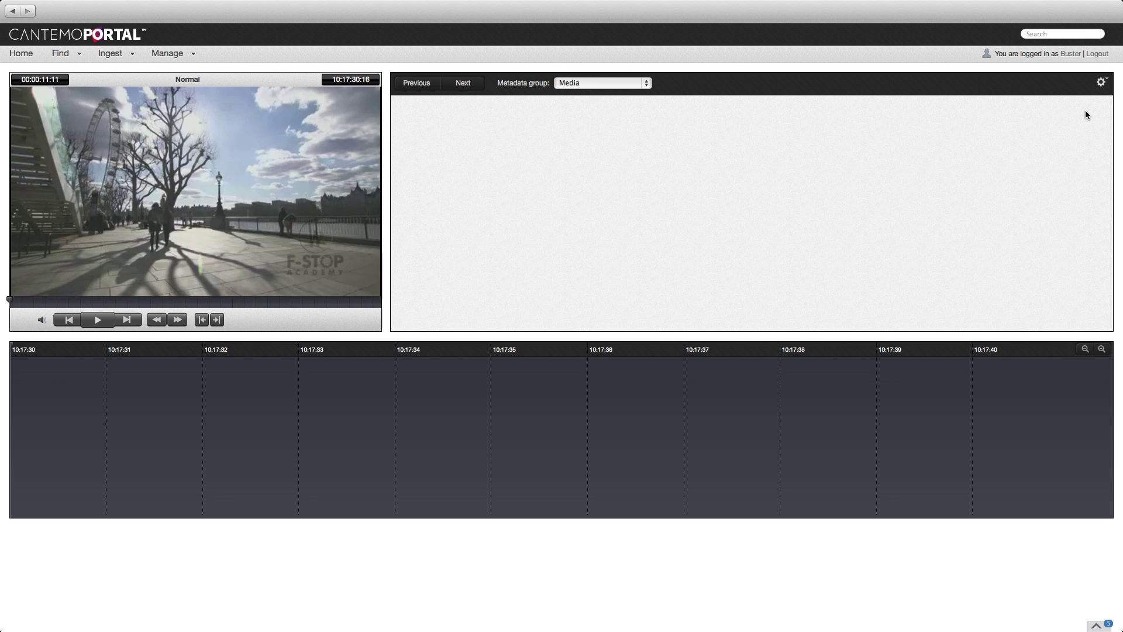
pyautogui.click(611, 85)
pyautogui.click(602, 73)
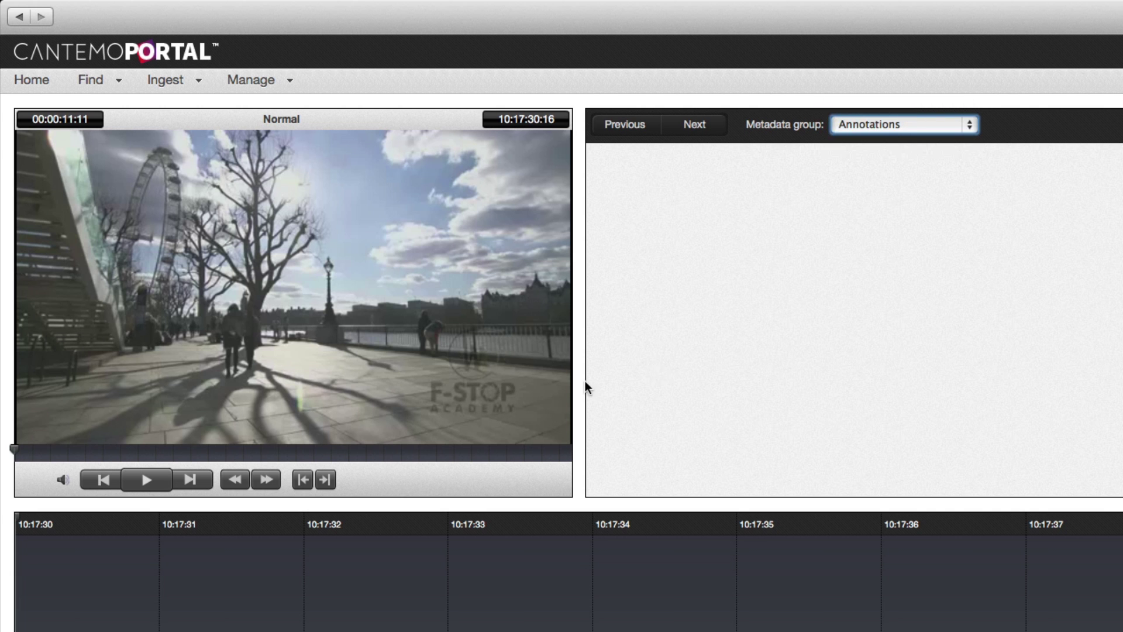
# Step: Mark an annotation from 10:17:33:00 to 10:17:35:23
pyautogui.click(141, 486)
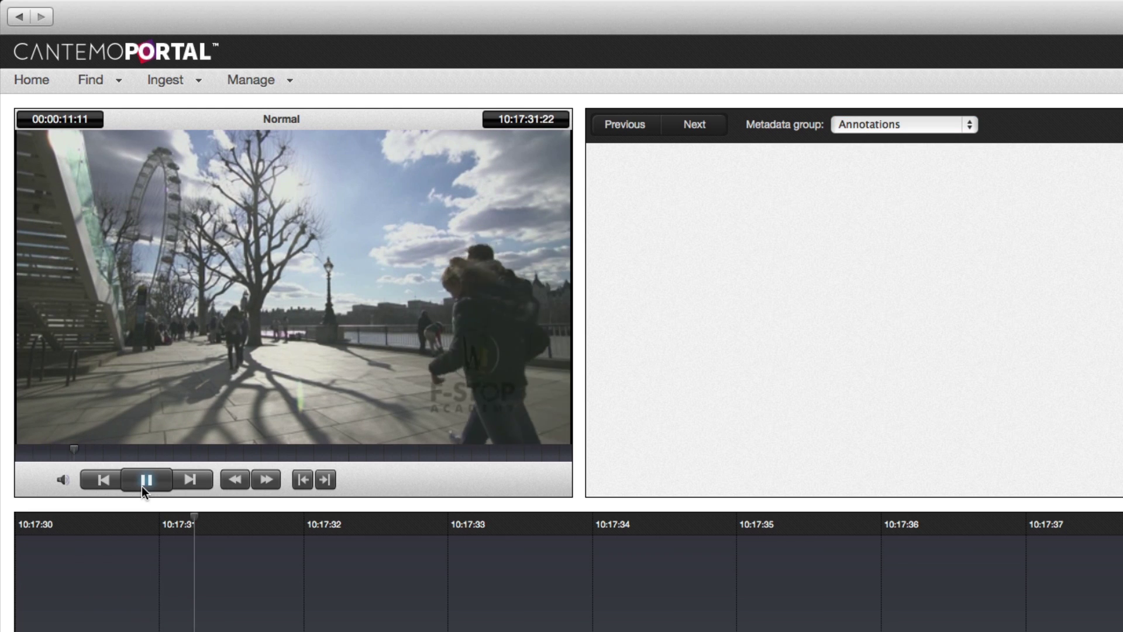
pyautogui.click(141, 485)
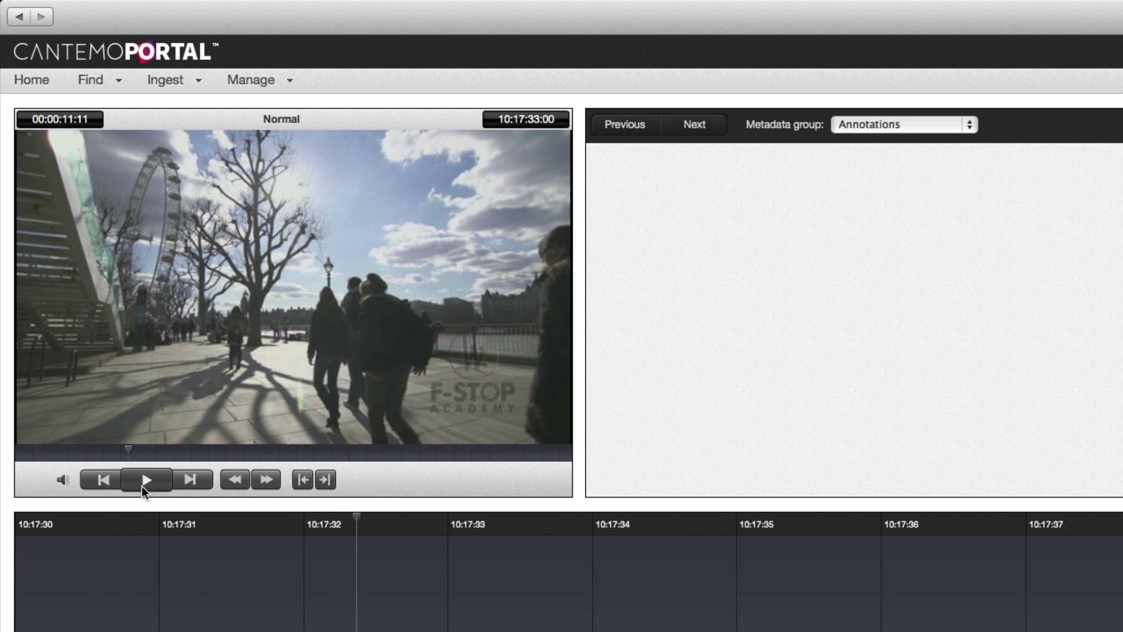
pyautogui.press('i')
pyautogui.press('space')
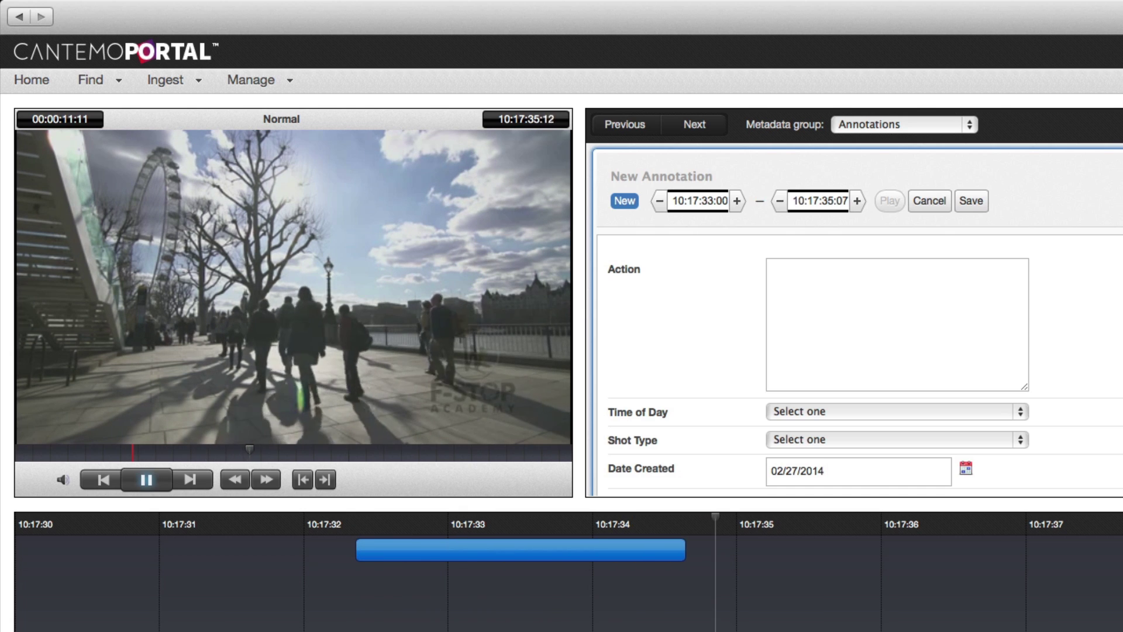
pyautogui.press('space')
pyautogui.press('o')
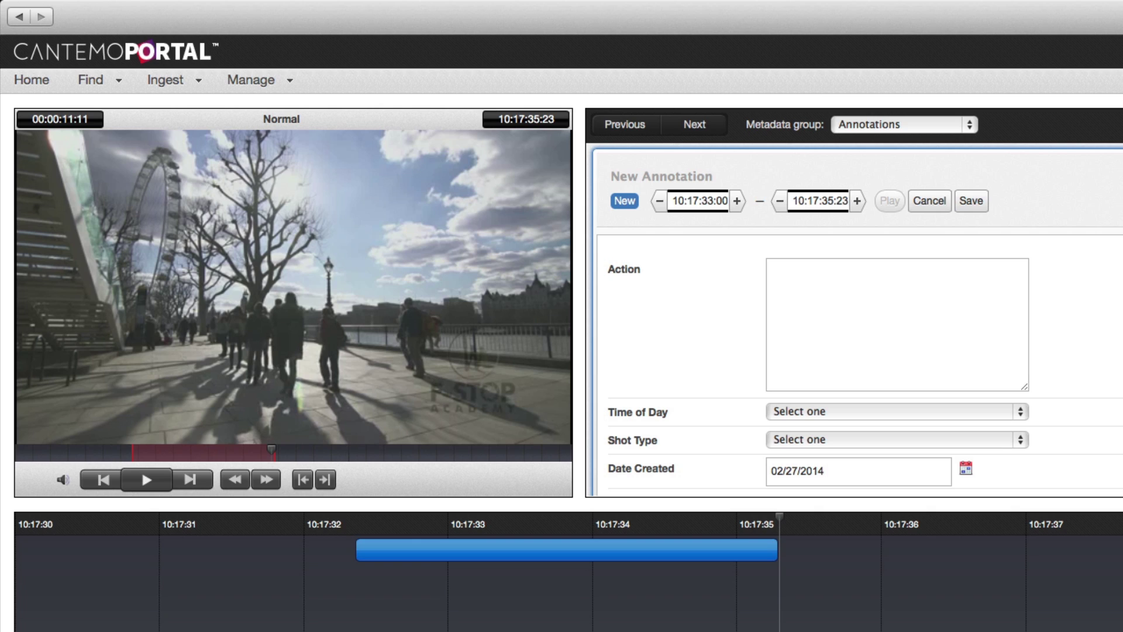
# Step: Title the annotation 'Crowd Passes', save it, and open the clip in Premiere
pyautogui.click(619, 176)
pyautogui.write('Crowd Passes')
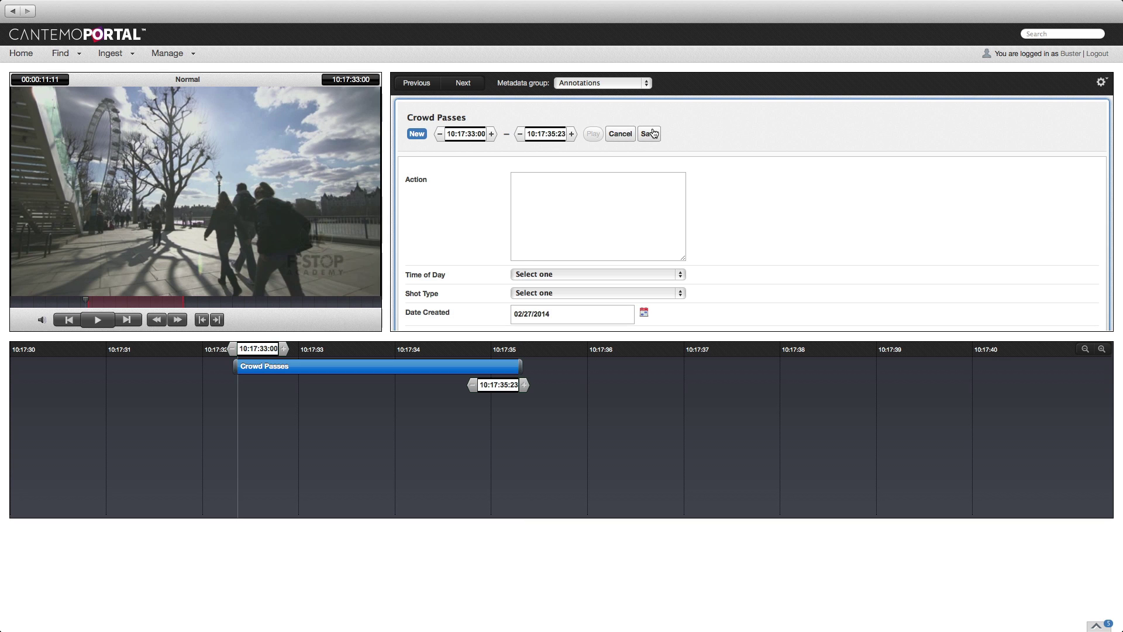
pyautogui.click(971, 200)
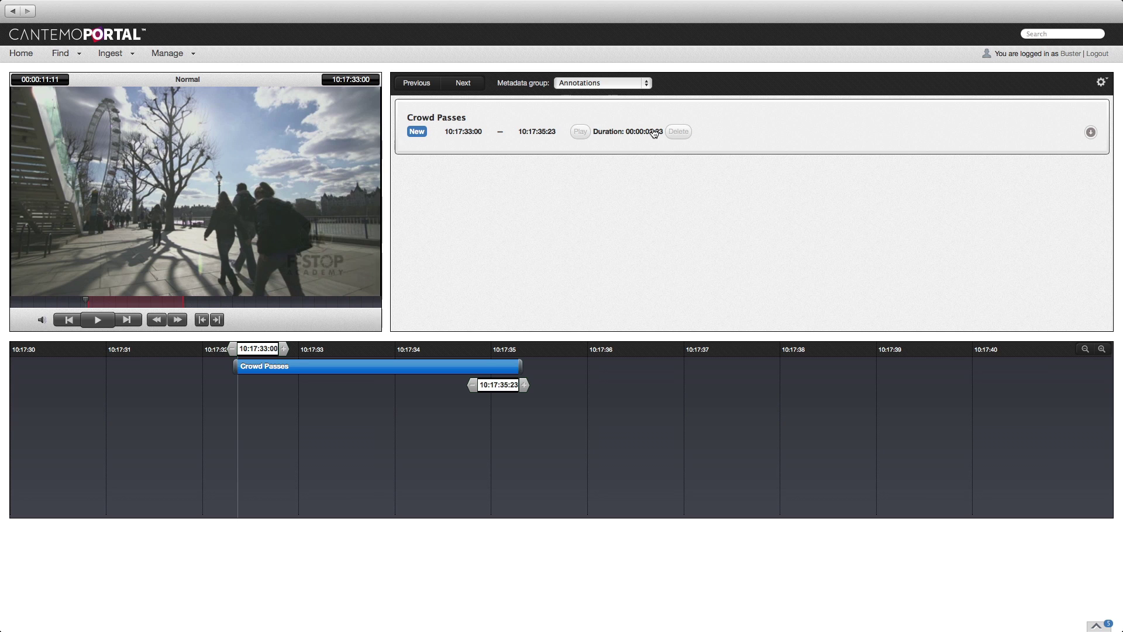
pyautogui.click(1101, 82)
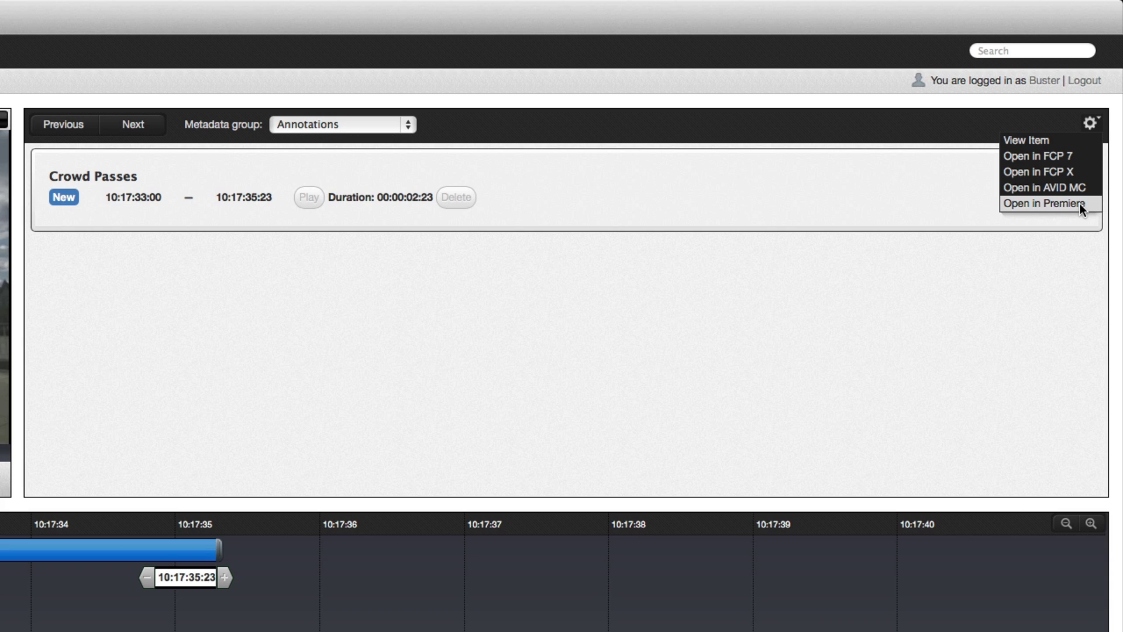
pyautogui.click(1080, 203)
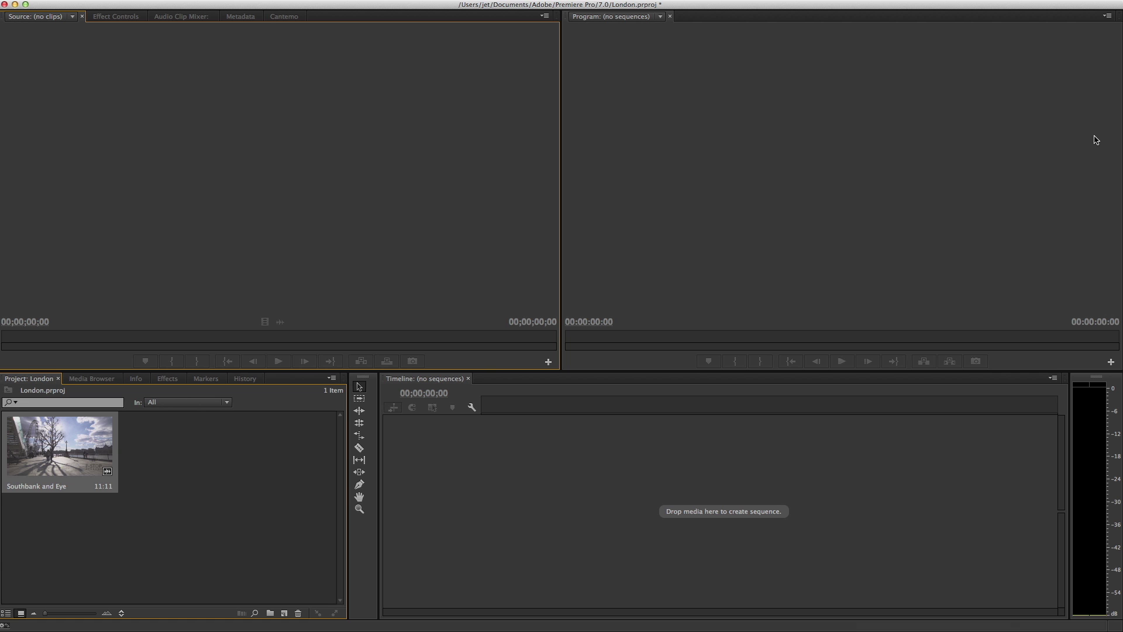
# Step: Check the Crowd Passes marker on Southbank and Eye in the Source monitor, then show the Cantemo panel
pyautogui.doubleClick(65, 443)
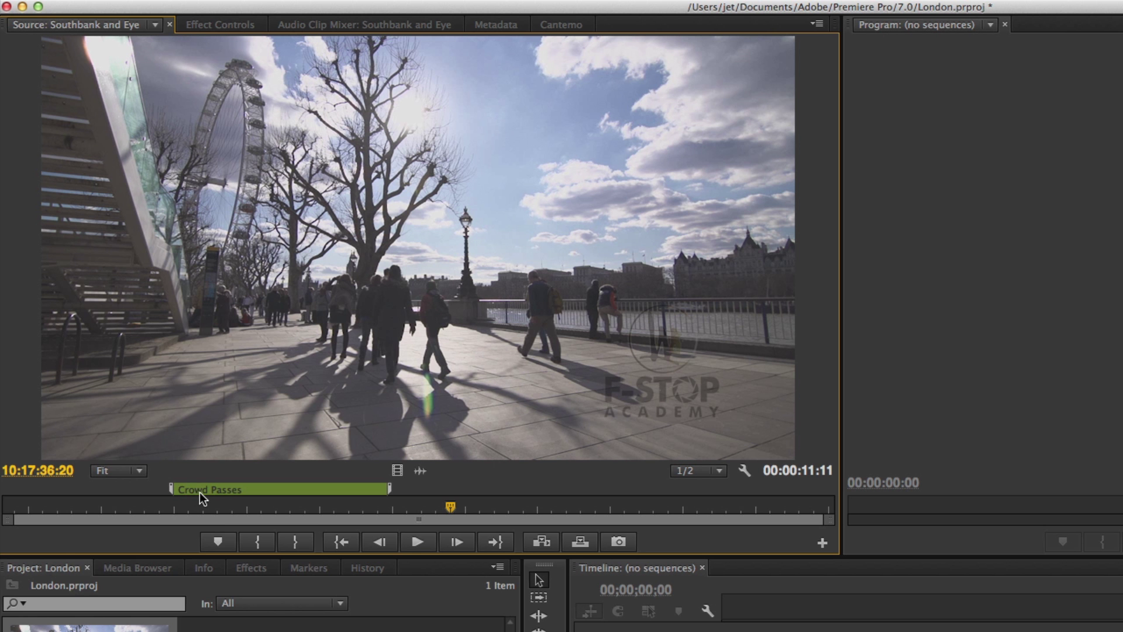
pyautogui.moveTo(153, 331)
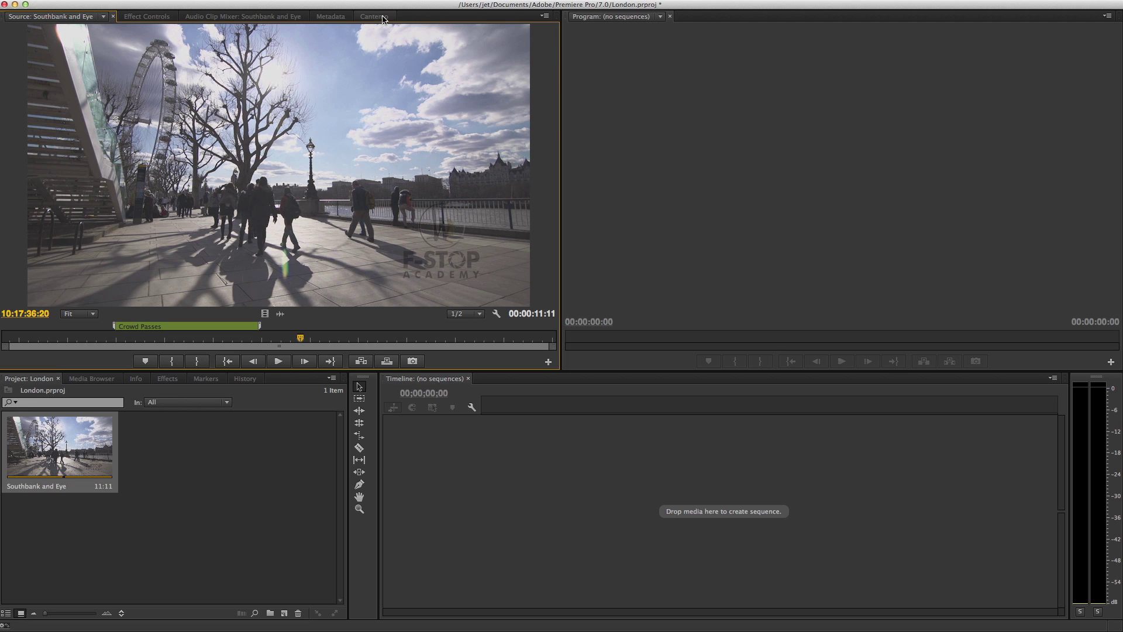
pyautogui.click(374, 17)
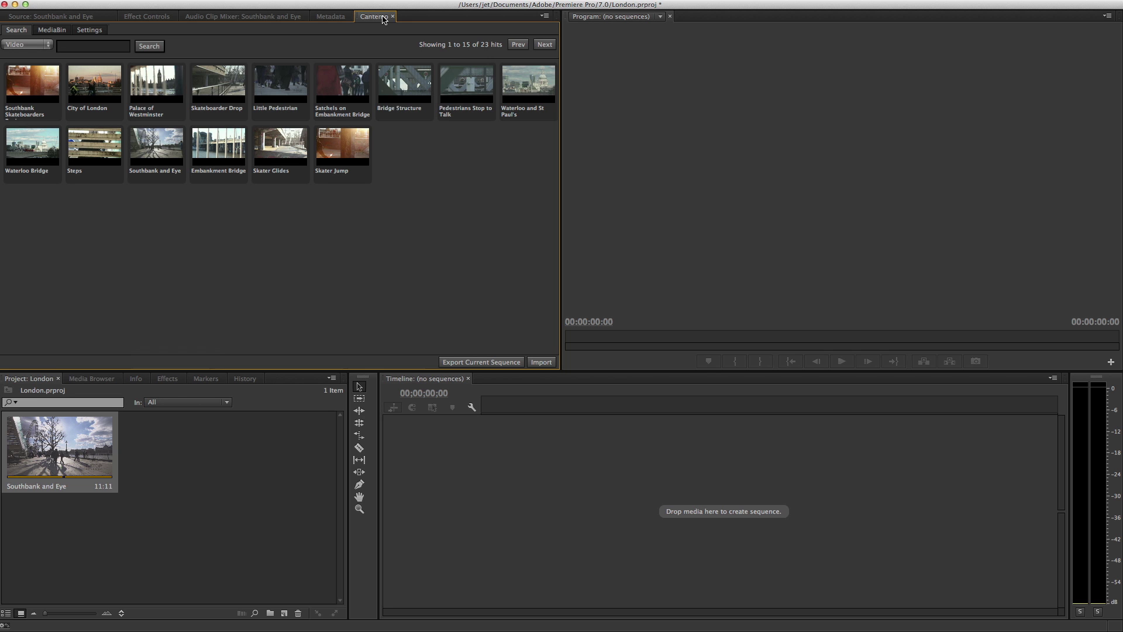
# Step: Search Cantemo for London Eye and refresh the MediaBin to list the five clips
pyautogui.click(101, 46)
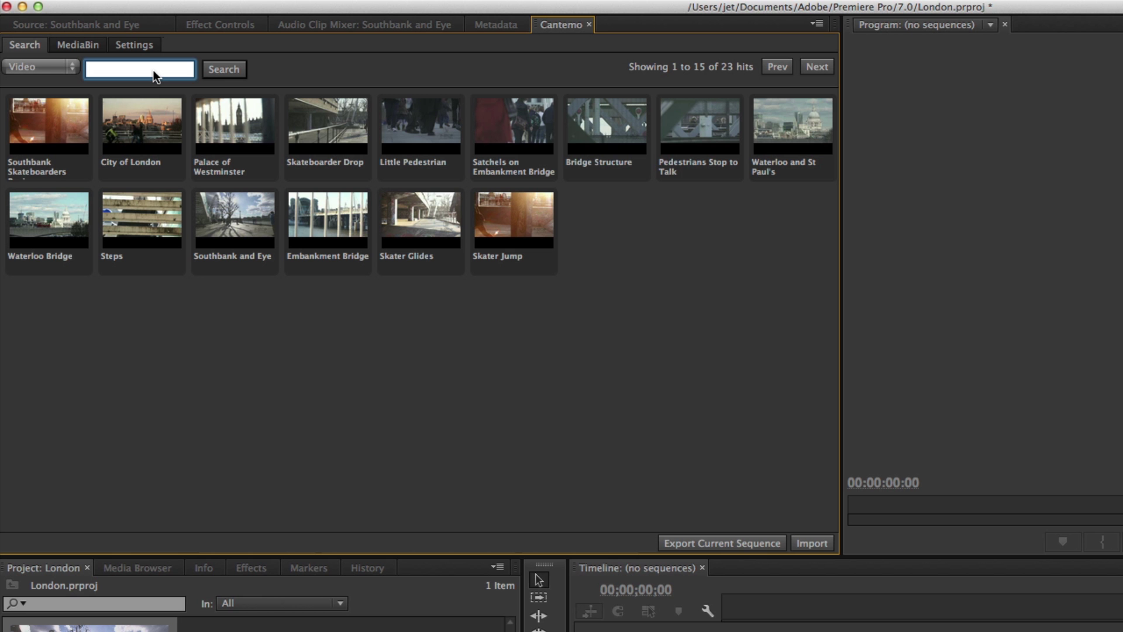
pyautogui.write('London Eye')
pyautogui.click(224, 69)
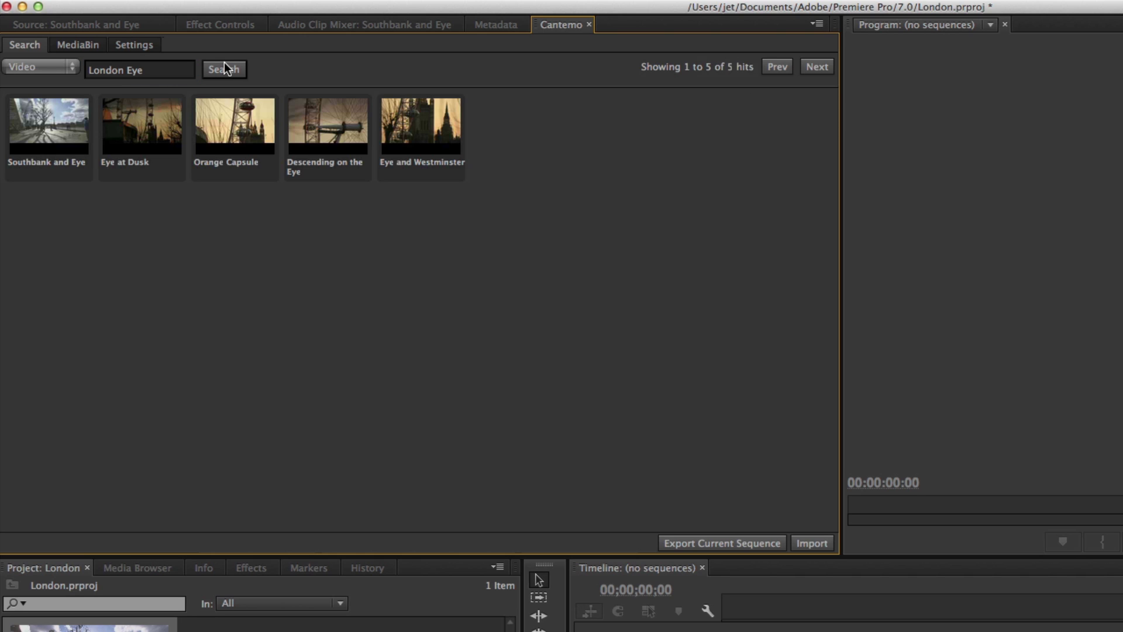
pyautogui.click(90, 46)
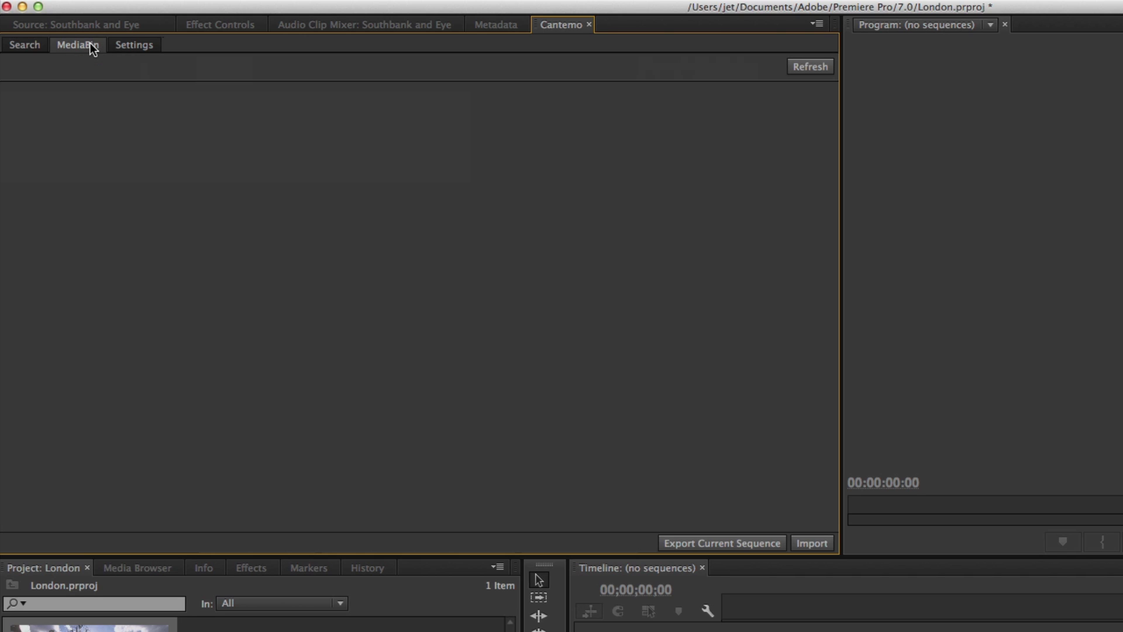
pyautogui.click(806, 66)
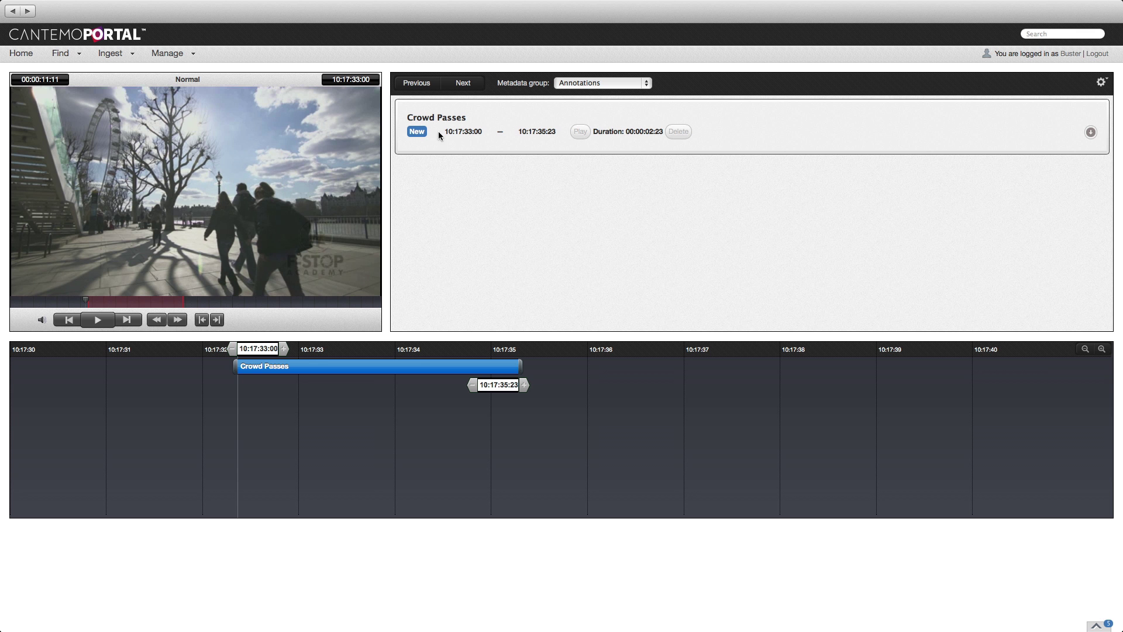
# Step: Open the Rough Cut Editor with the MediaBin clips showing
pyautogui.click(195, 54)
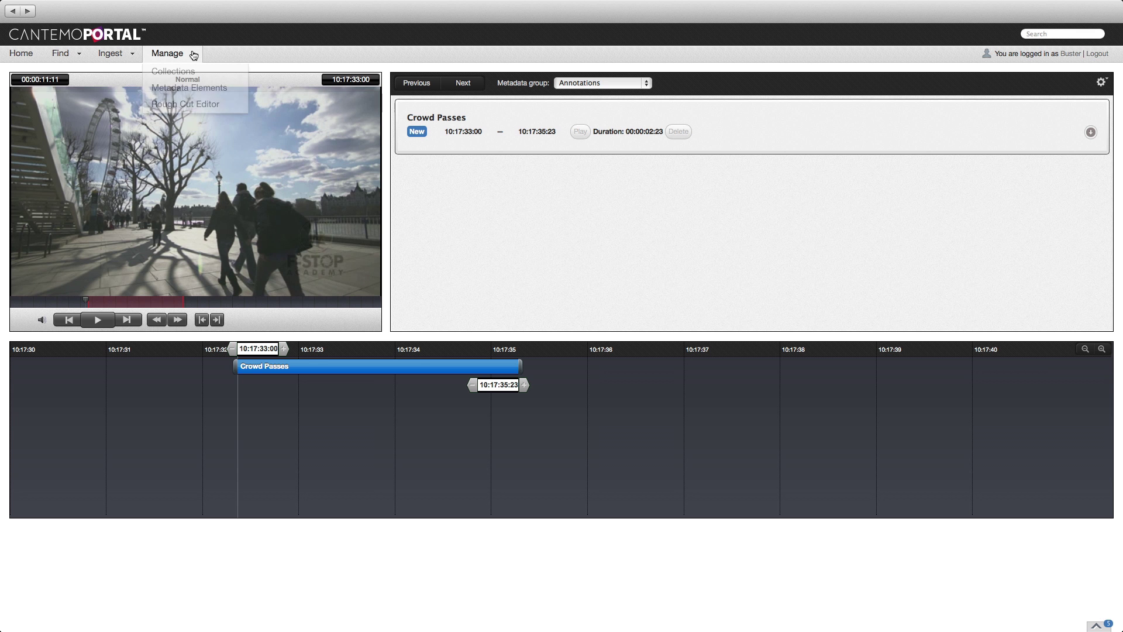
pyautogui.click(202, 105)
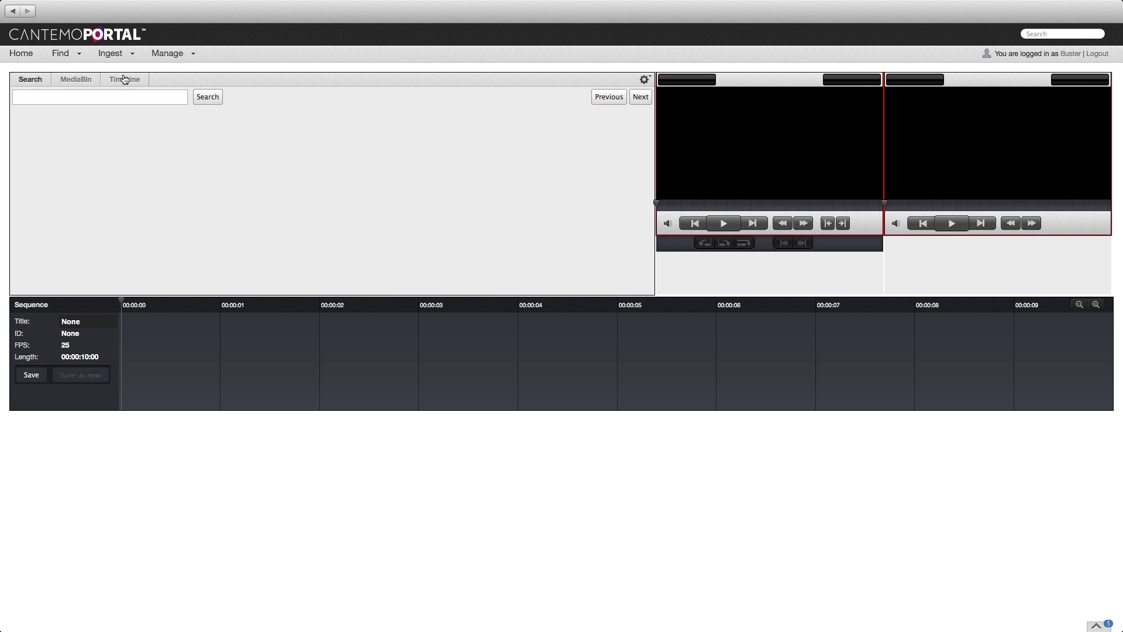
pyautogui.click(83, 82)
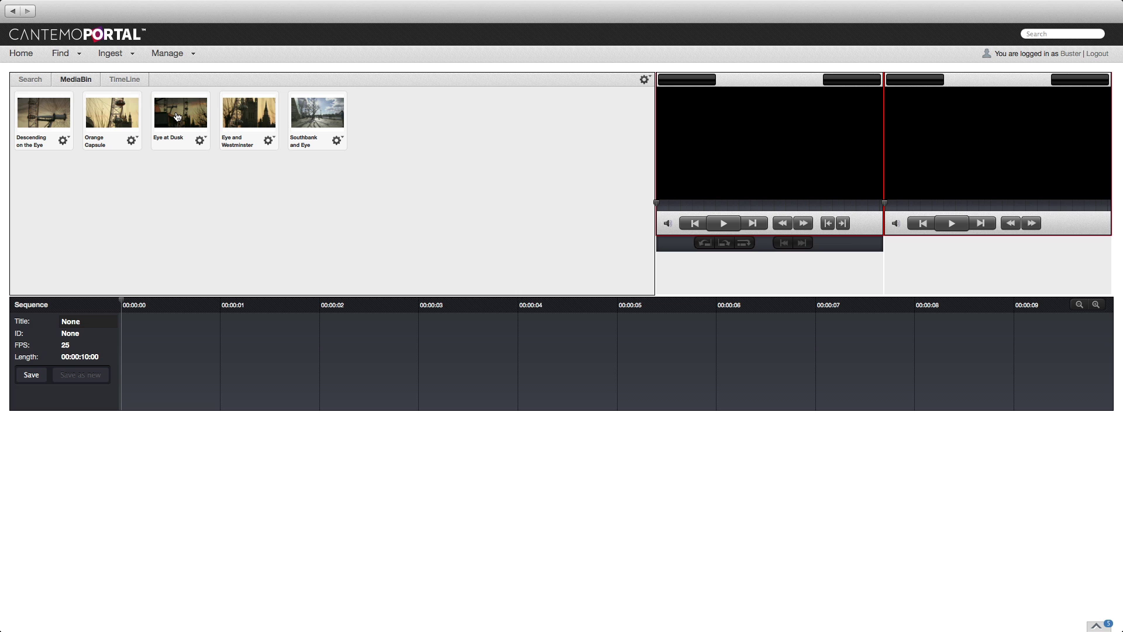
# Step: Mark a section of Eye at Dusk and add it to the sequence, making it 00:00:04:11
pyautogui.click(266, 175)
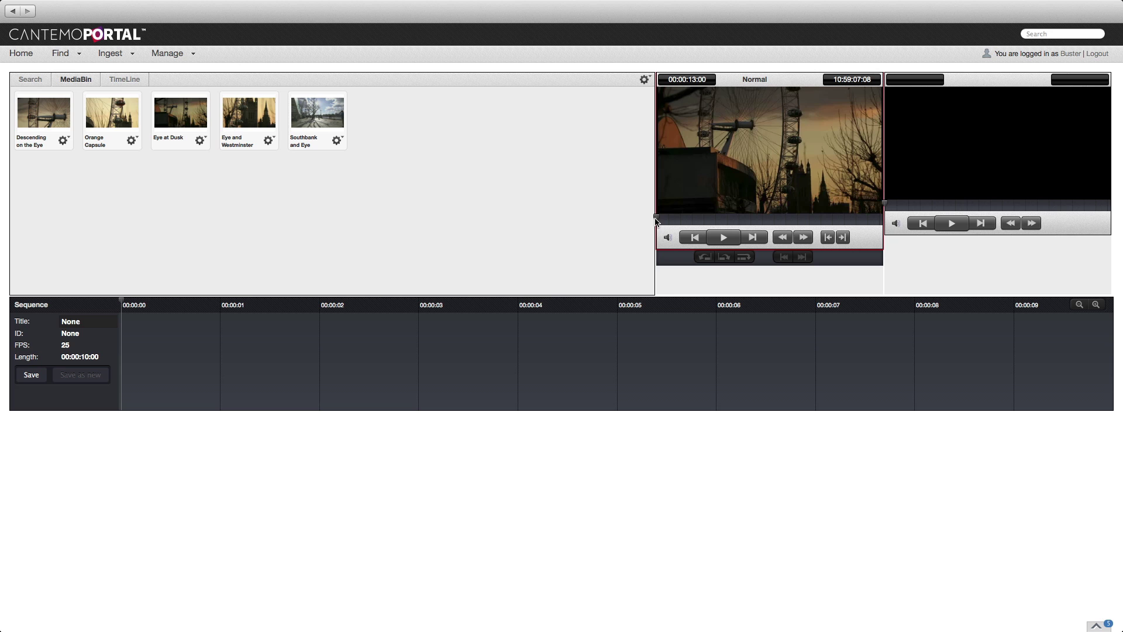
pyautogui.moveTo(657, 220); pyautogui.dragTo(718, 221)
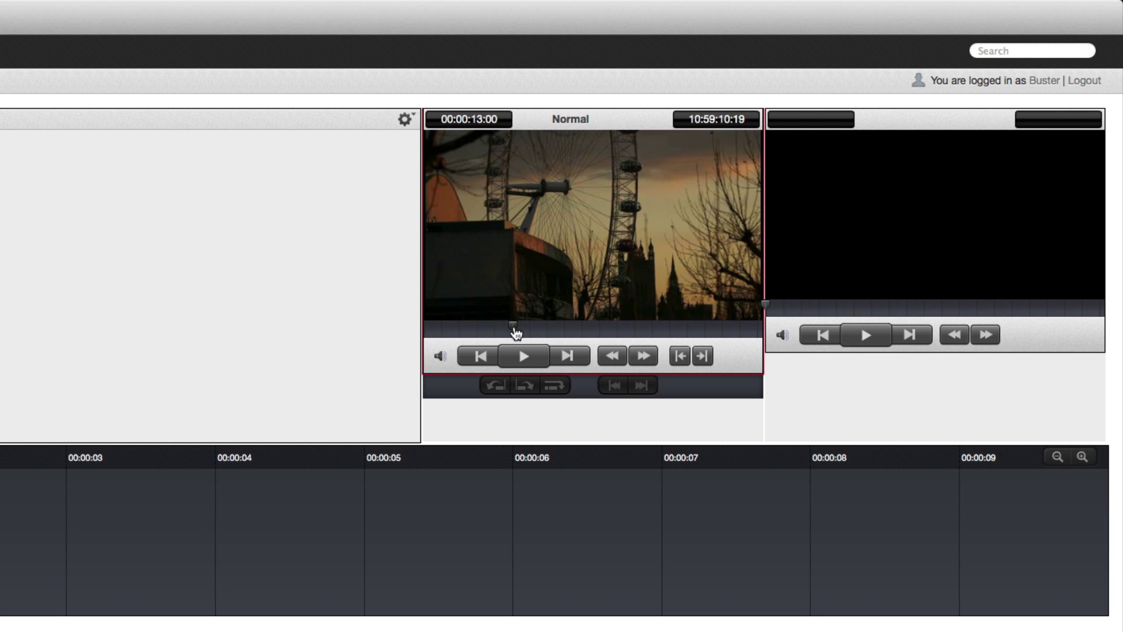
pyautogui.moveTo(516, 332)
pyautogui.mouseDown()
pyautogui.moveTo(712, 326)
pyautogui.moveTo(507, 342)
pyautogui.mouseUp()
pyautogui.moveTo(513, 330); pyautogui.dragTo(625, 326)
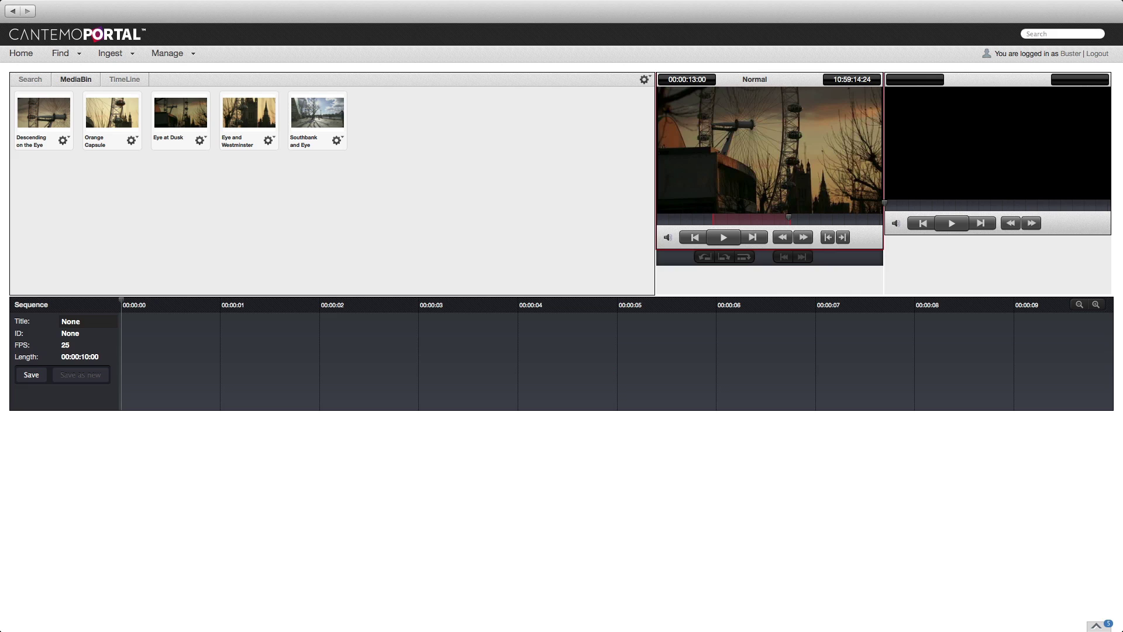
pyautogui.click(554, 385)
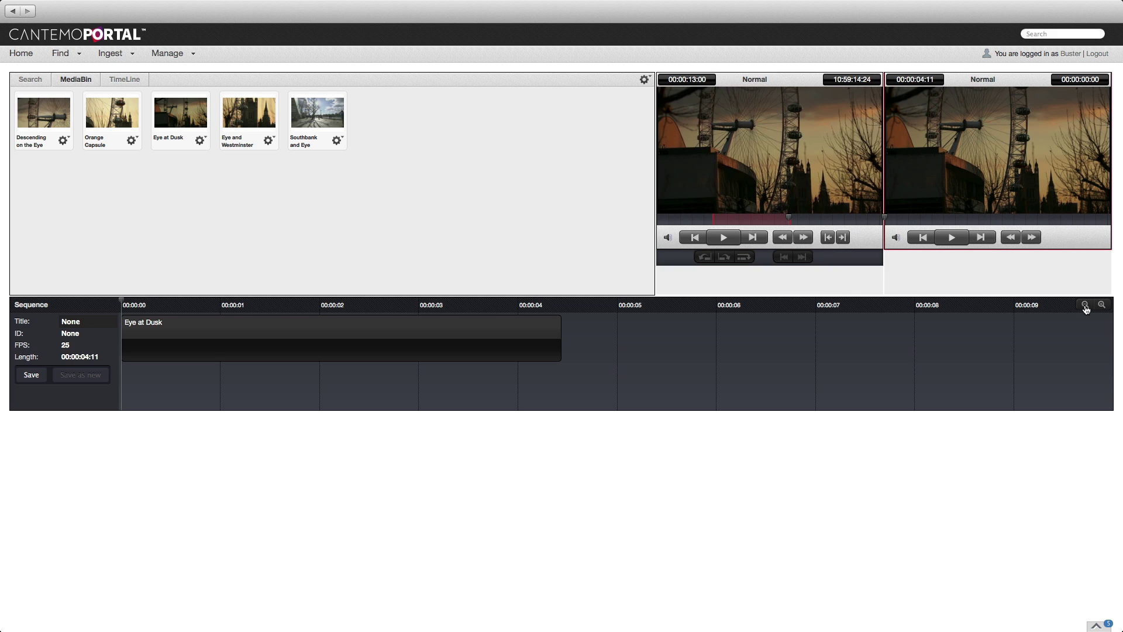
# Step: Append an Orange Capsule section ending around 10:59:30:08 to the sequence
pyautogui.click(1085, 305)
pyautogui.click(1085, 305)
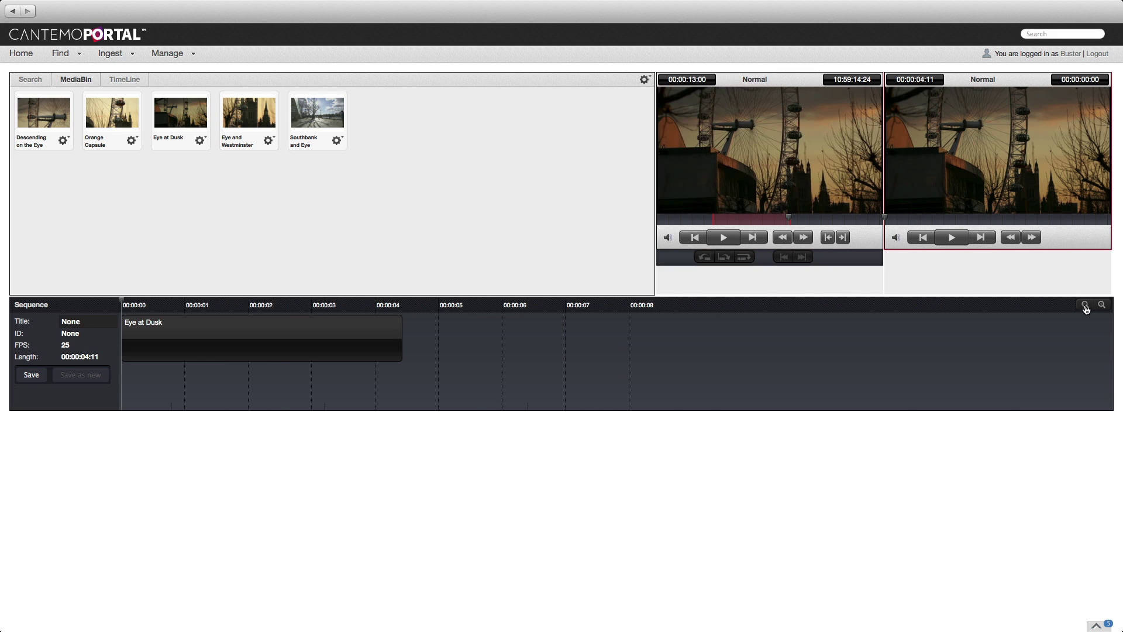
pyautogui.click(1085, 306)
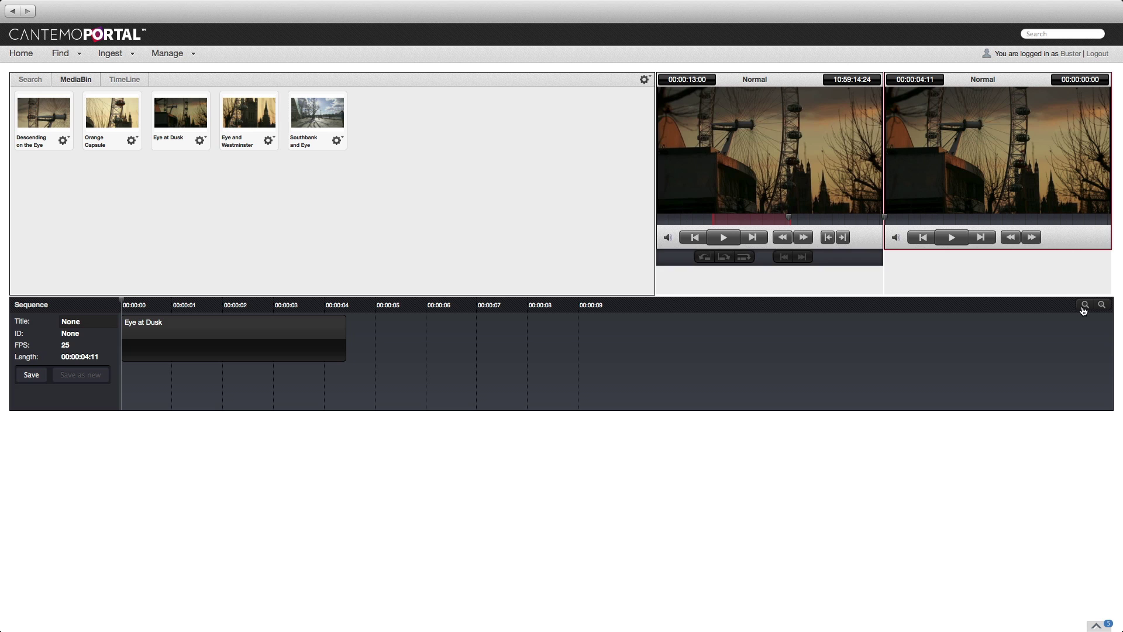
pyautogui.click(107, 132)
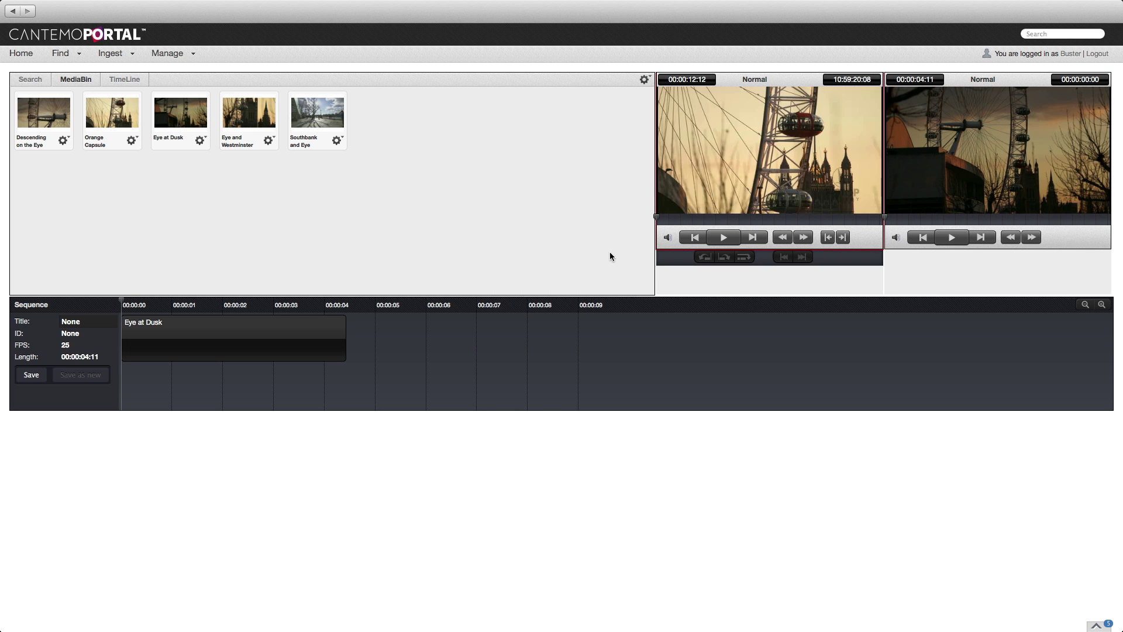
pyautogui.moveTo(658, 218); pyautogui.dragTo(680, 218)
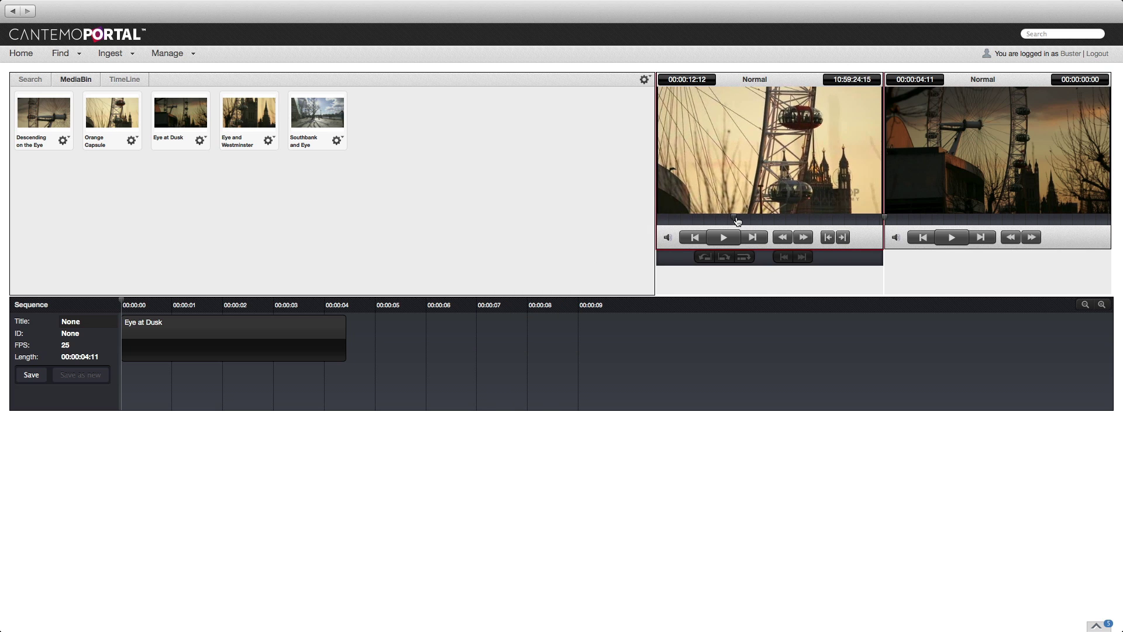
pyautogui.moveTo(738, 220); pyautogui.dragTo(741, 221)
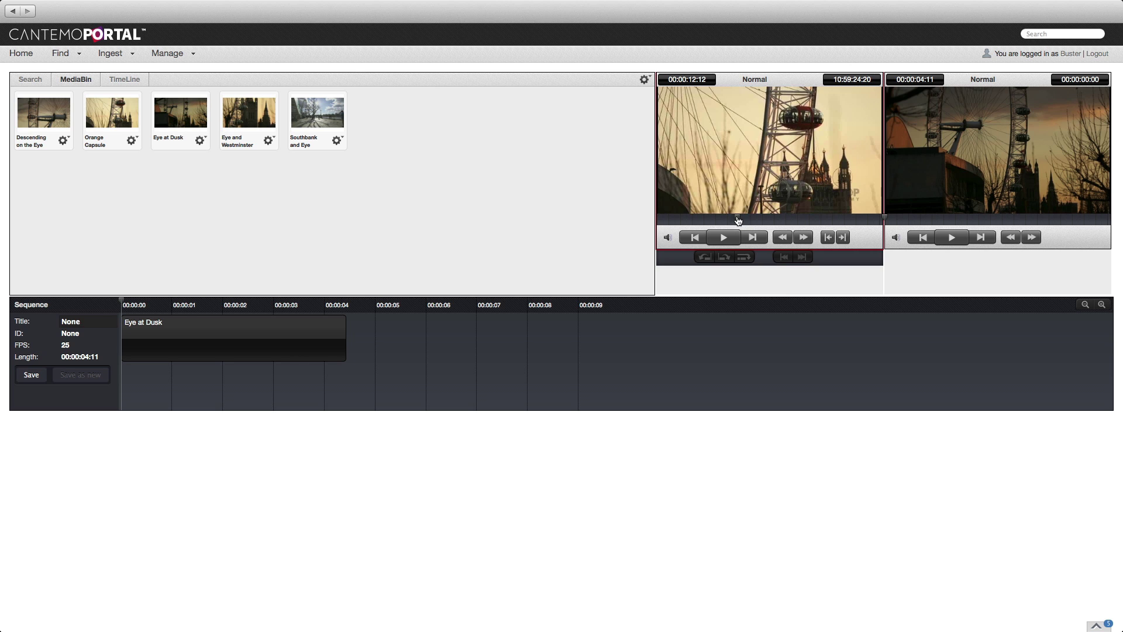
pyautogui.click(840, 222)
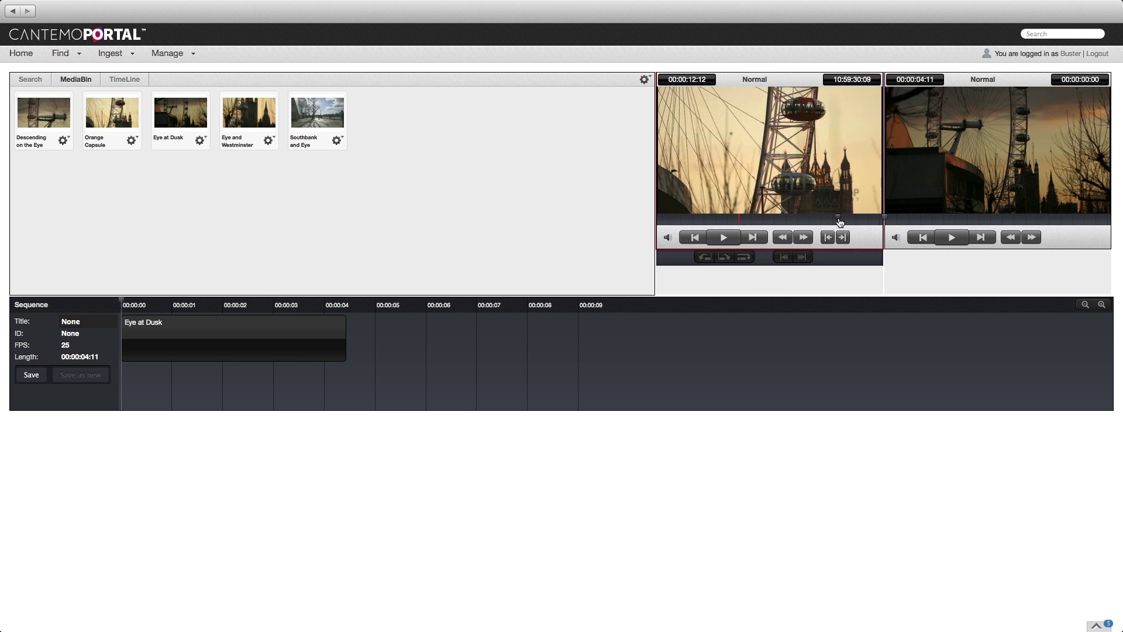
pyautogui.press('o')
pyautogui.press('e')
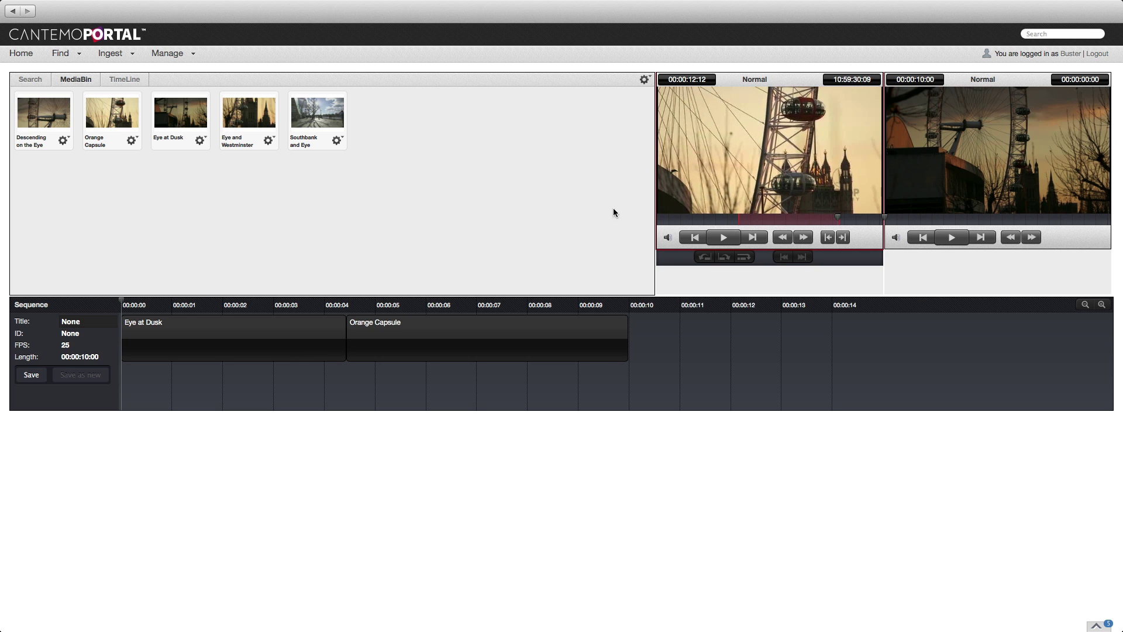
# Step: Append a Descending on the Eye section, bringing the sequence to 00:00:12:23
pyautogui.click(38, 124)
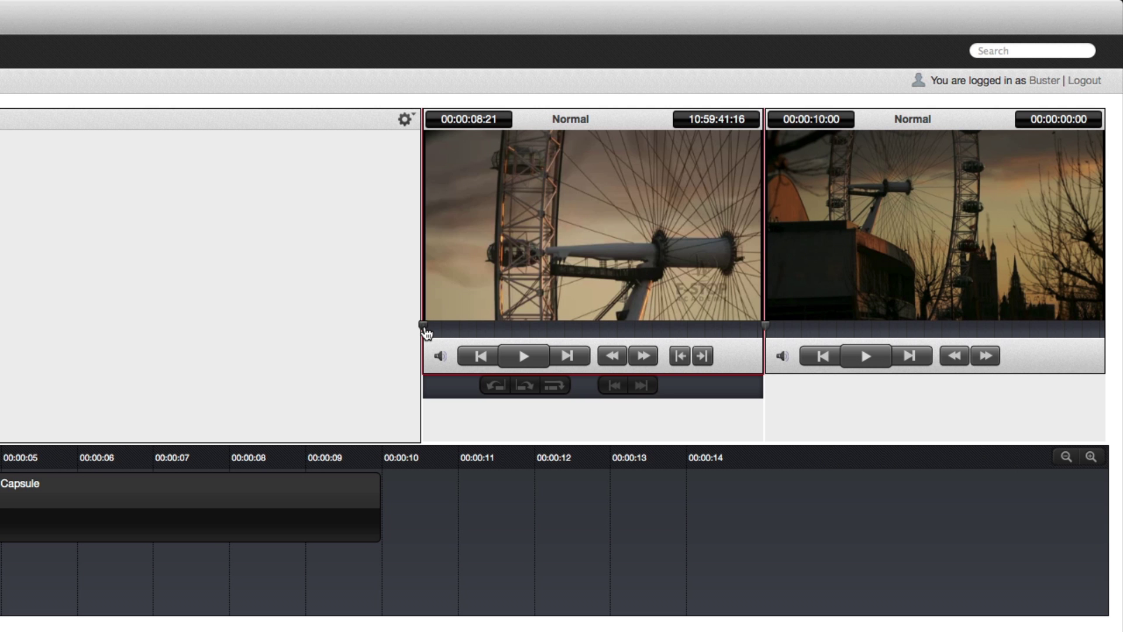
pyautogui.moveTo(657, 217); pyautogui.dragTo(717, 228)
pyautogui.moveTo(513, 341); pyautogui.dragTo(670, 331)
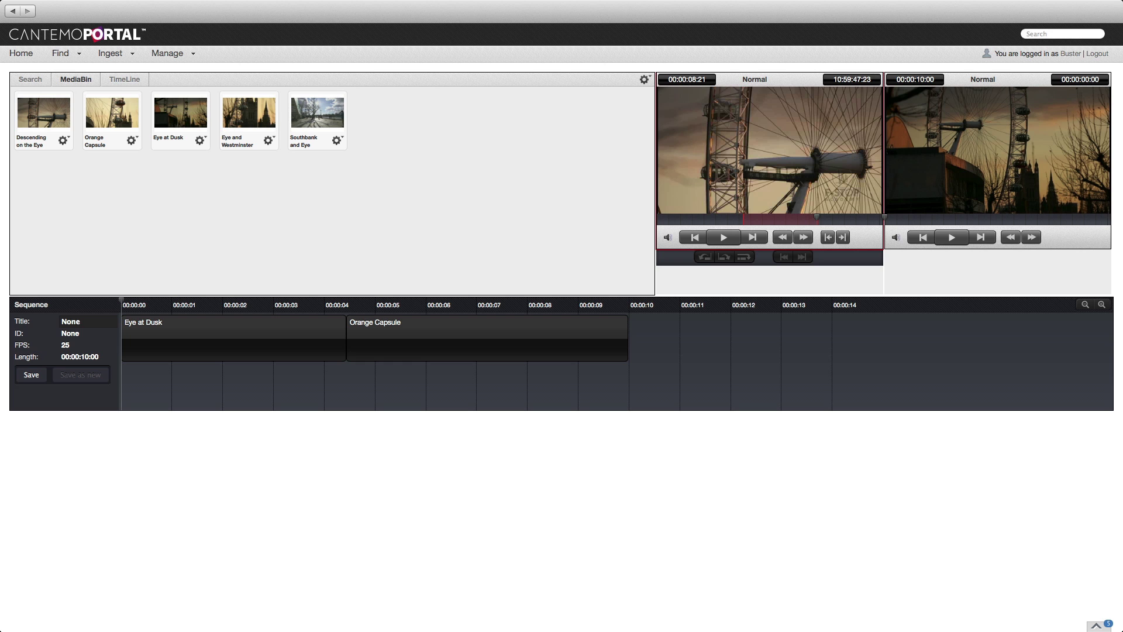
pyautogui.press('F9')
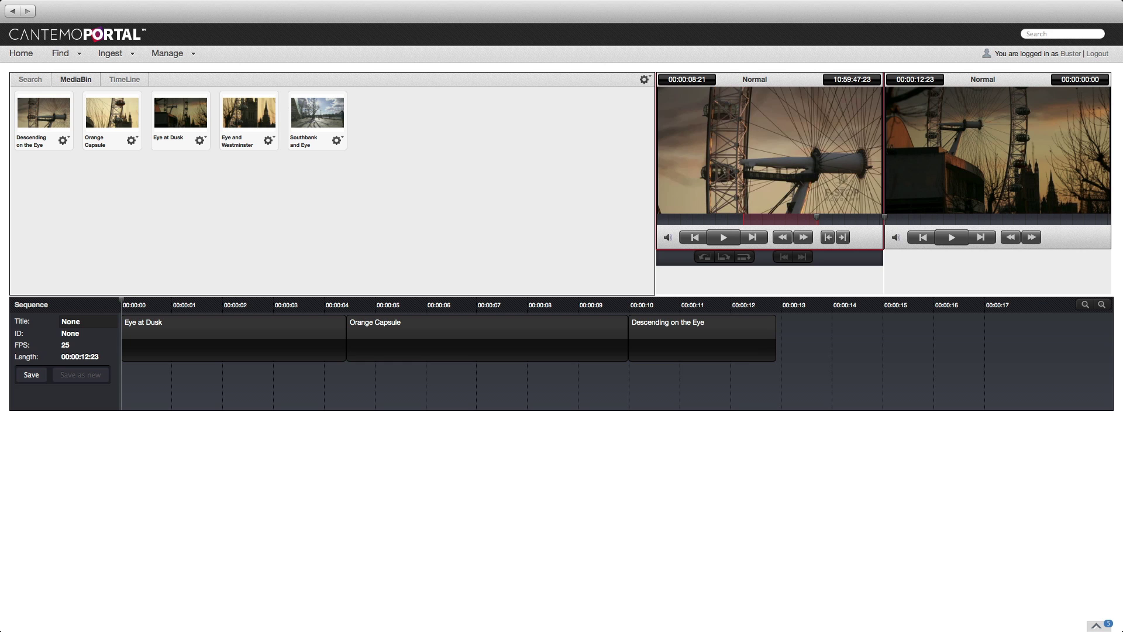
# Step: Retitle the sequence from None to 'London Eye Views' and save it as VX-331
pyautogui.click(100, 324)
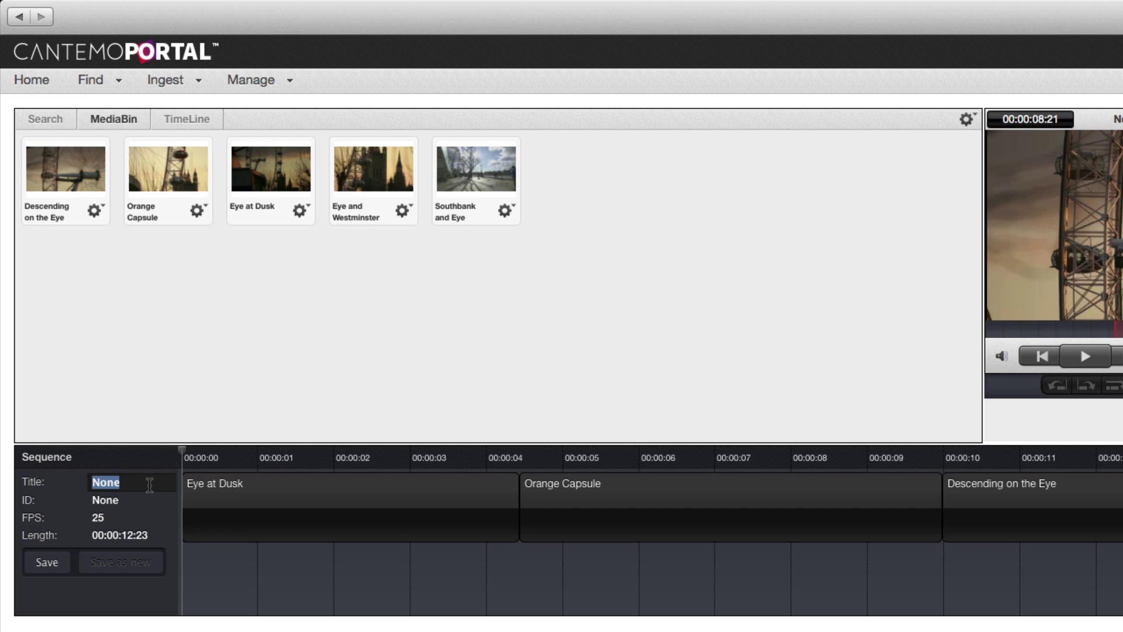
pyautogui.write('London Eye Views')
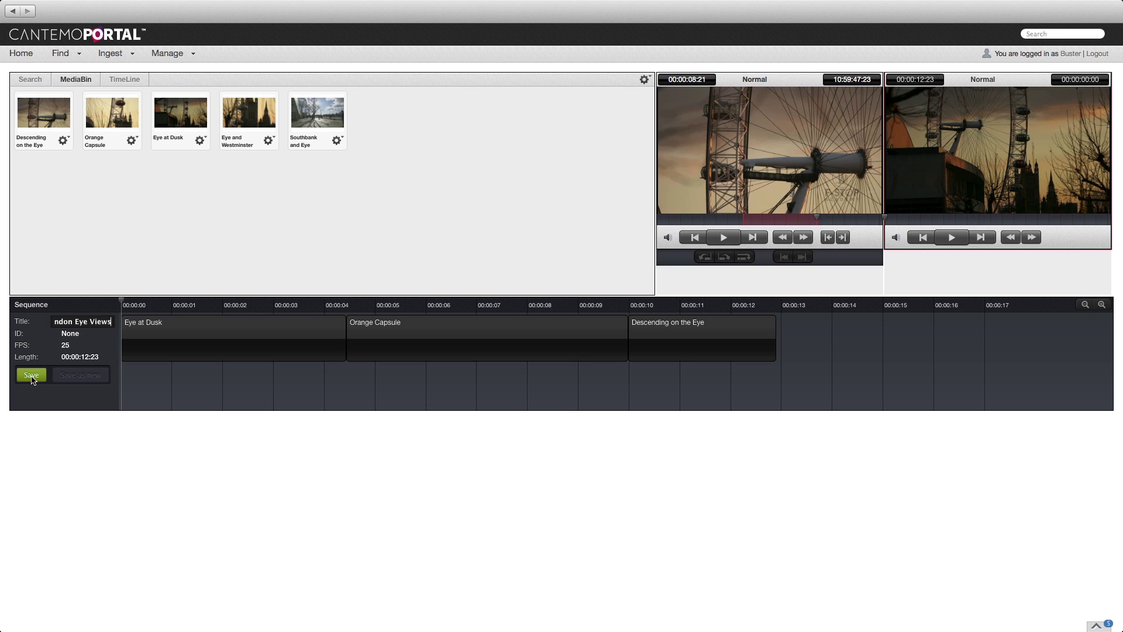
pyautogui.click(31, 375)
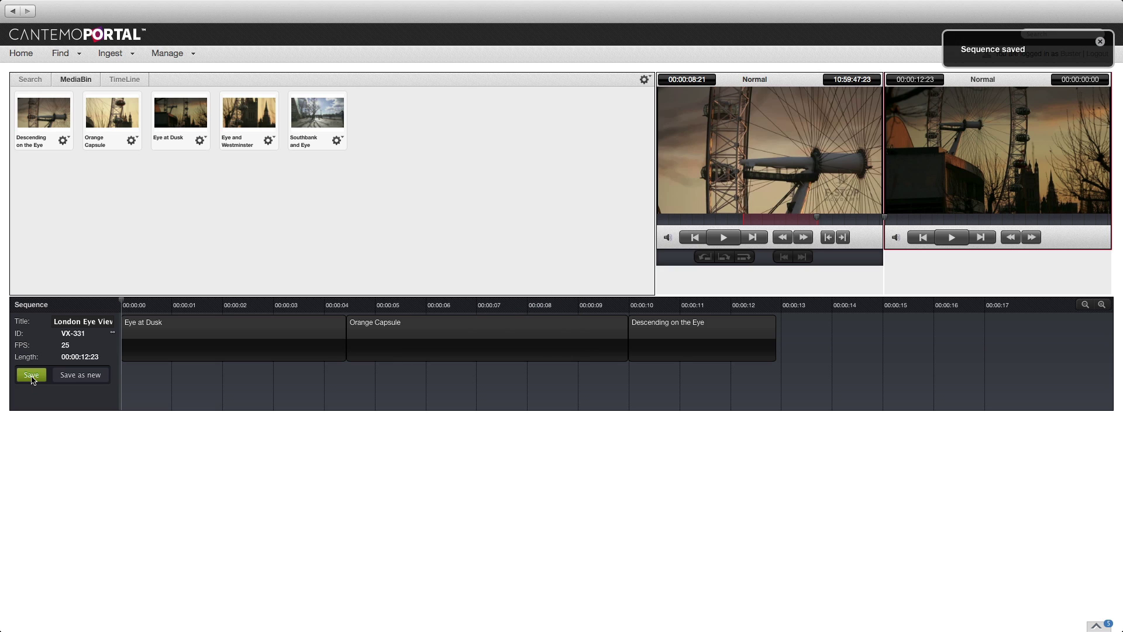
pyautogui.click(64, 54)
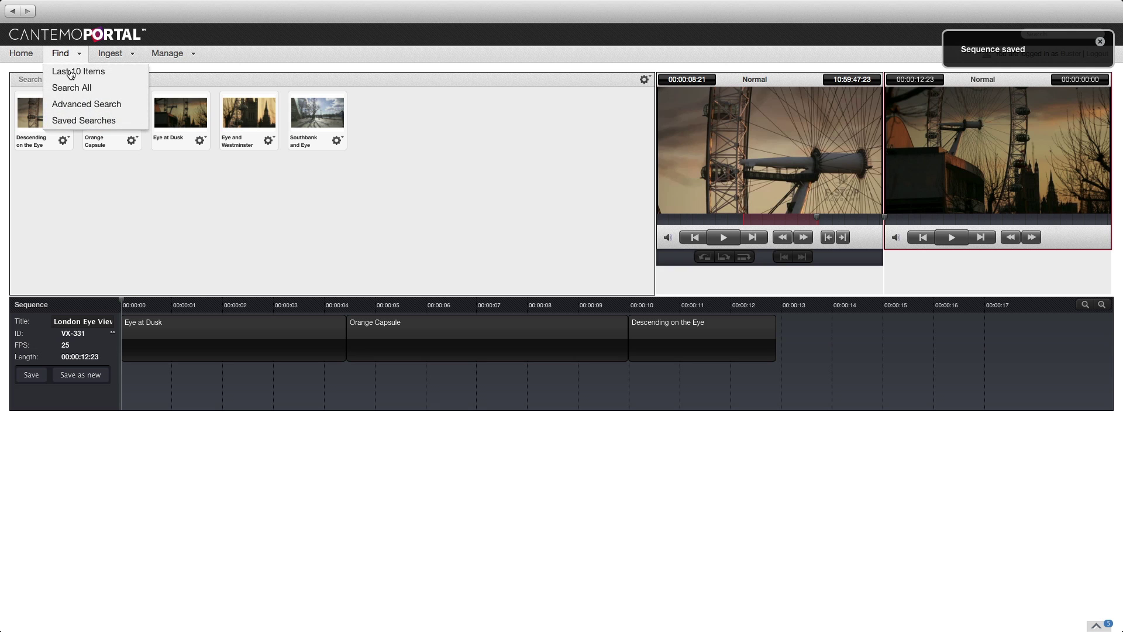
# Step: From the latest items, open London Eye Views in Premiere via its gear menu
pyautogui.click(71, 72)
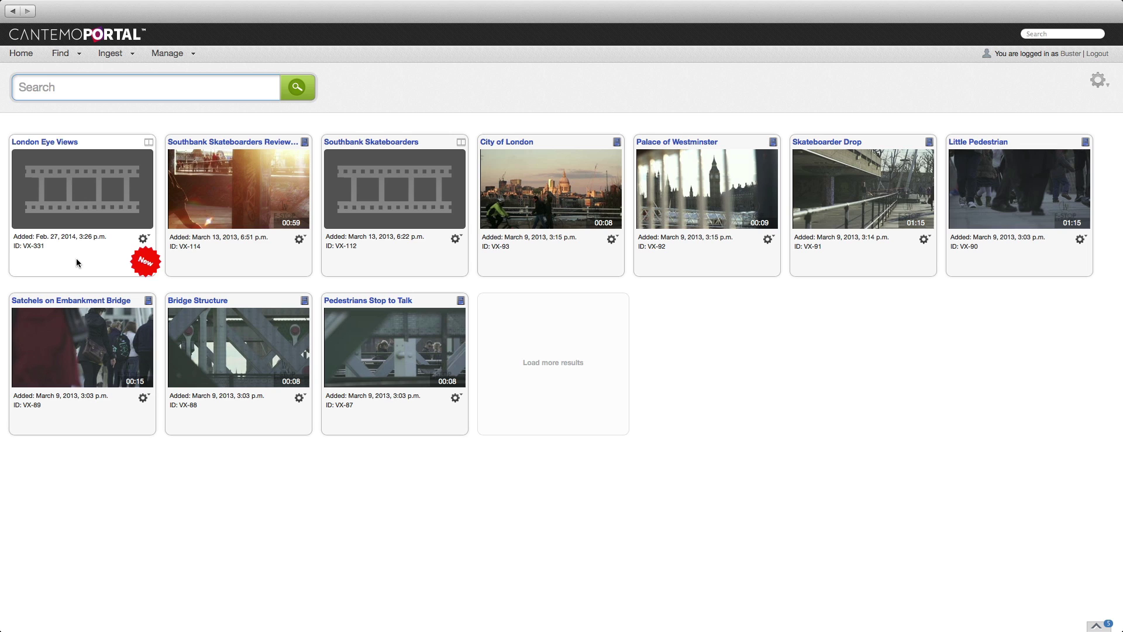
pyautogui.click(145, 239)
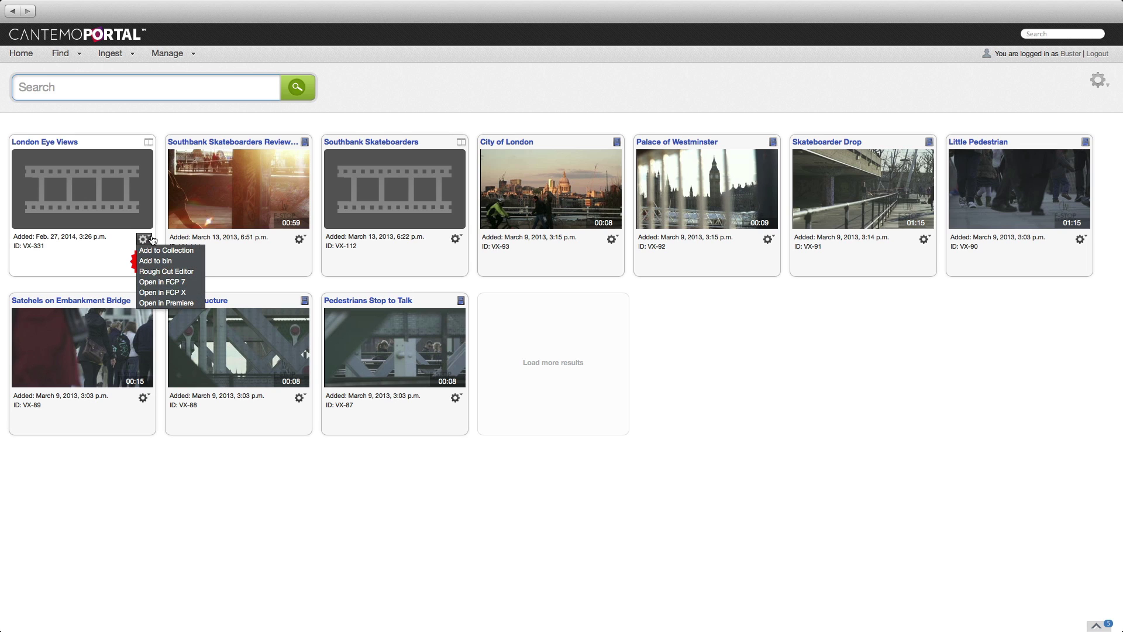
pyautogui.click(203, 304)
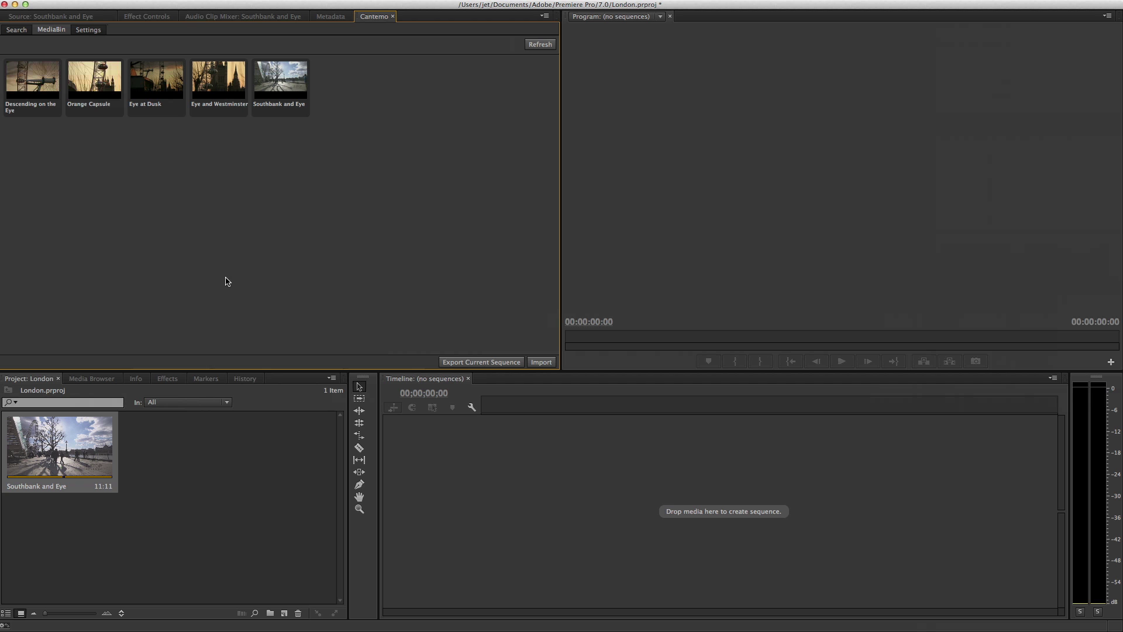
# Step: Search all asset types for London Eye and import the London Eye Views sequence
pyautogui.click(20, 34)
pyautogui.click(43, 45)
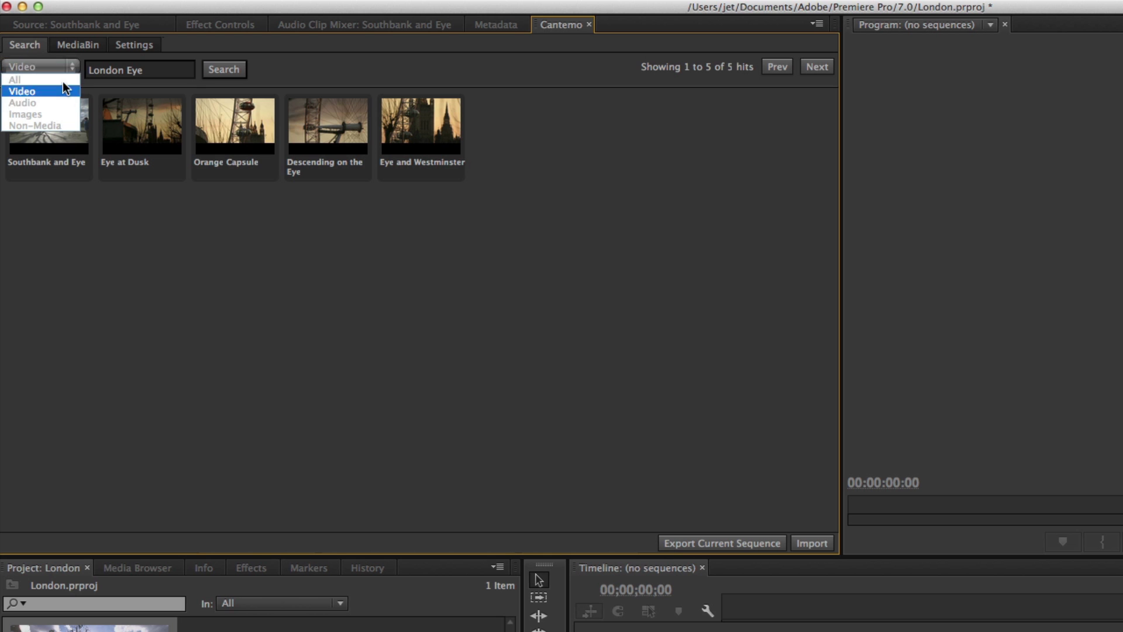
pyautogui.click(62, 77)
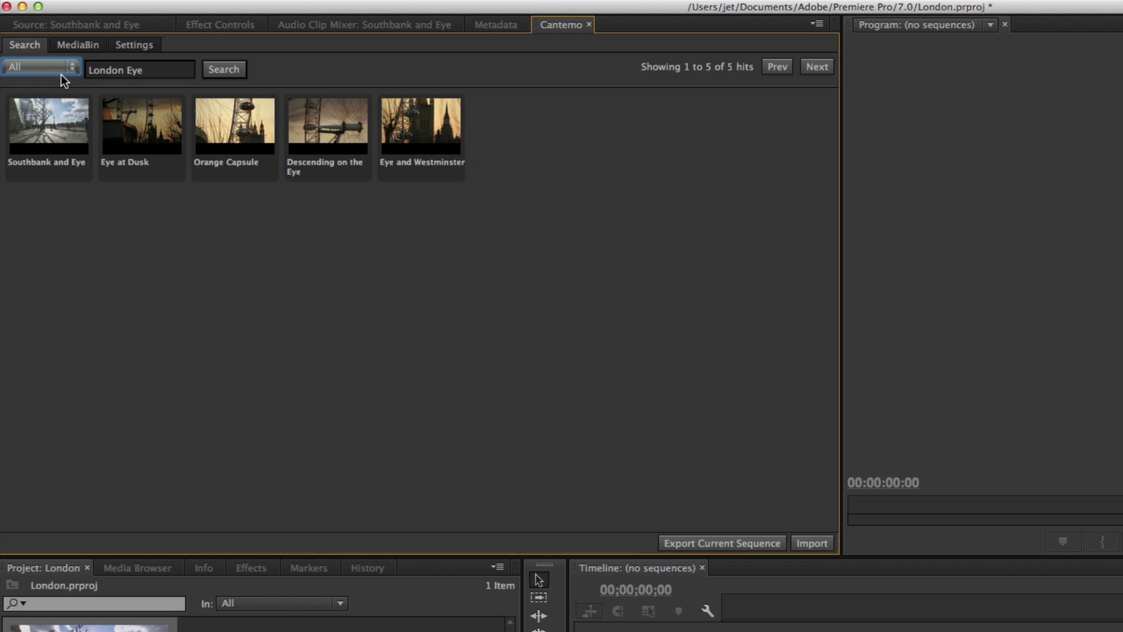
pyautogui.click(221, 70)
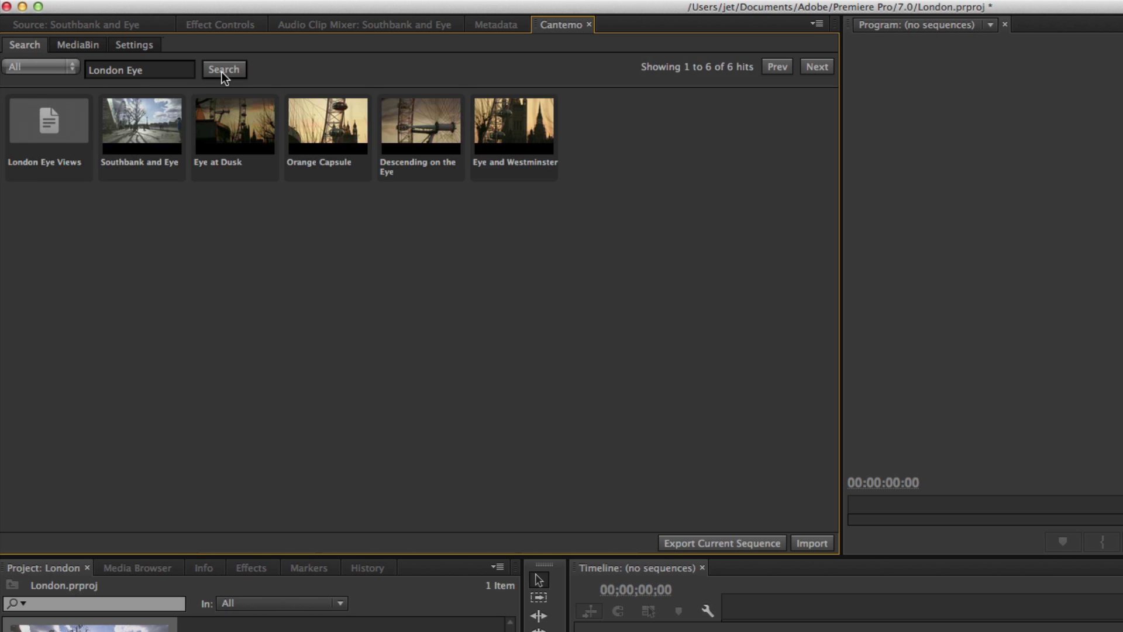
pyautogui.click(48, 131)
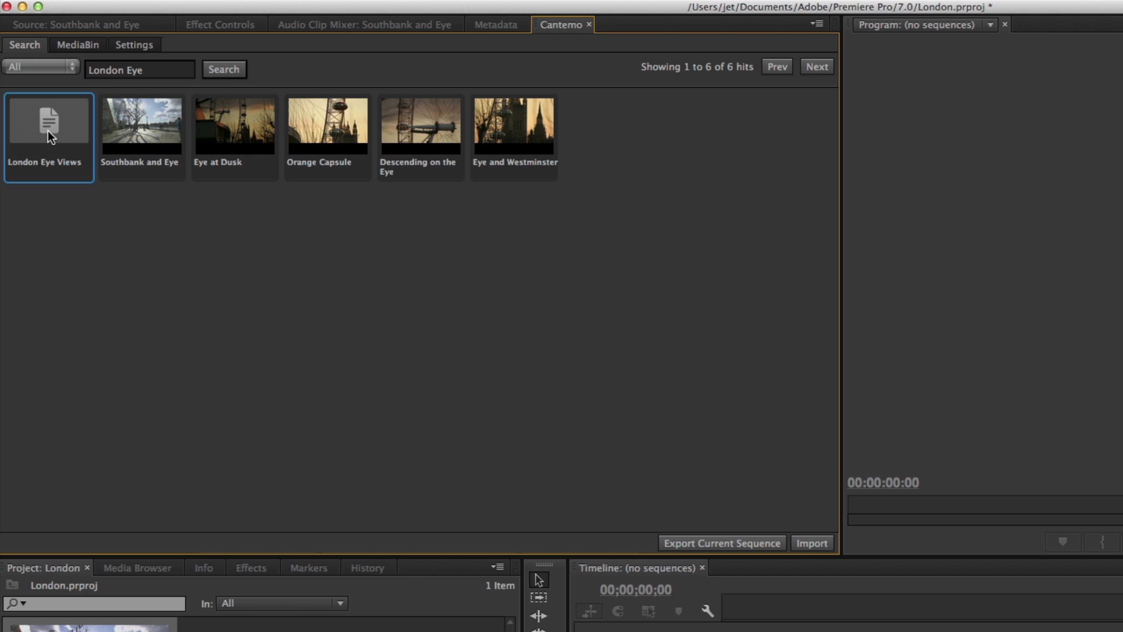
pyautogui.click(813, 543)
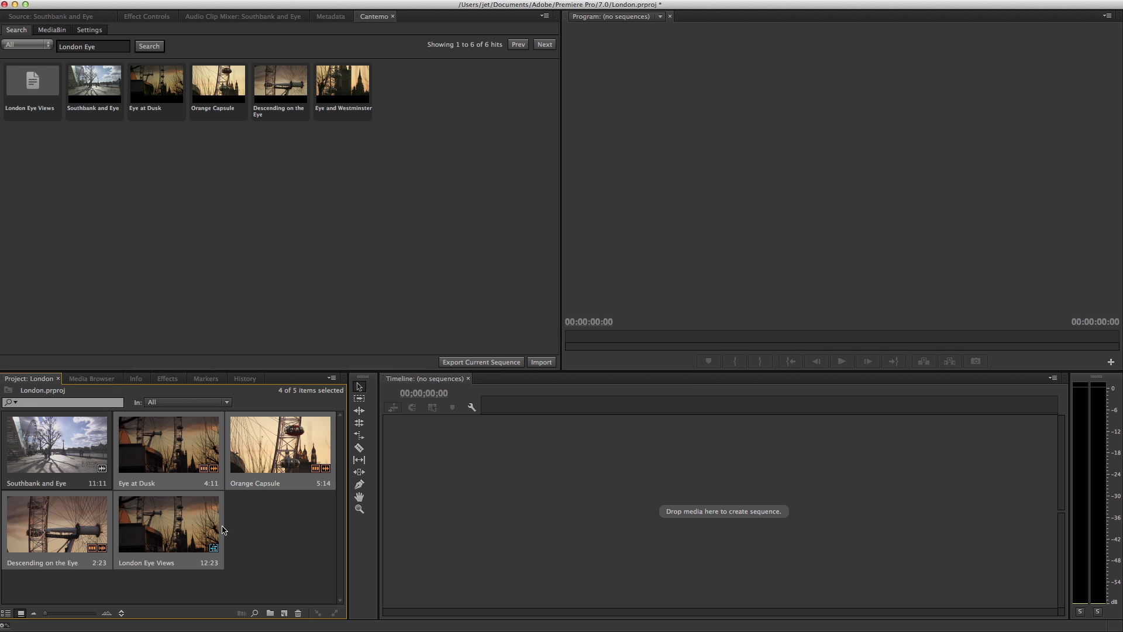
# Step: Open London Eye Views, fit it to the timeline, and scrub through its three clips
pyautogui.doubleClick(189, 528)
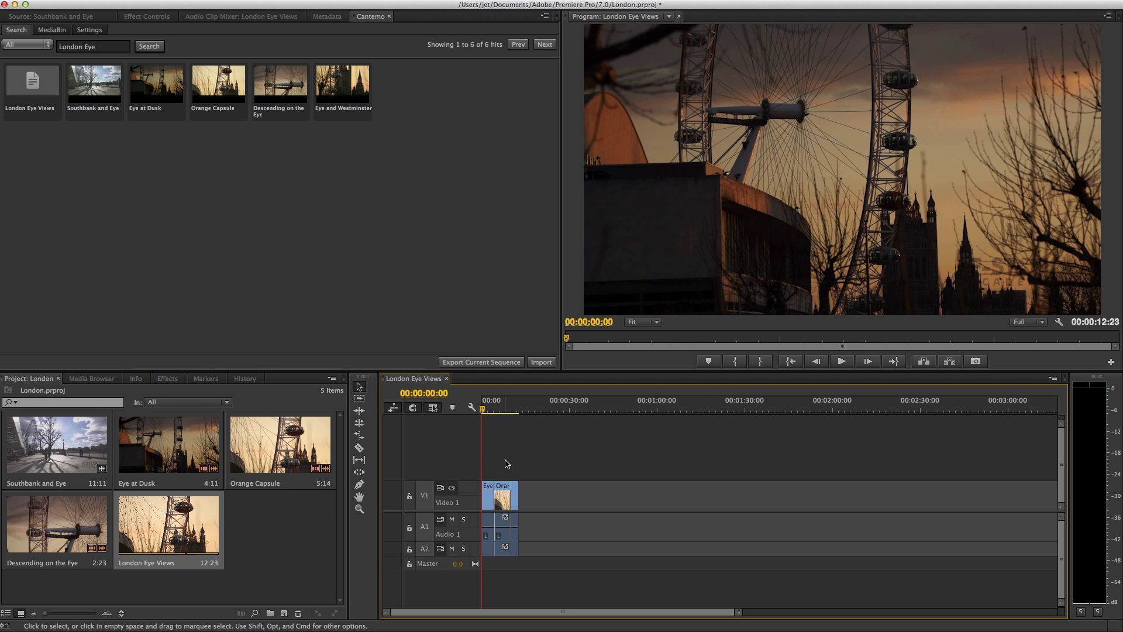
pyautogui.press('\\')
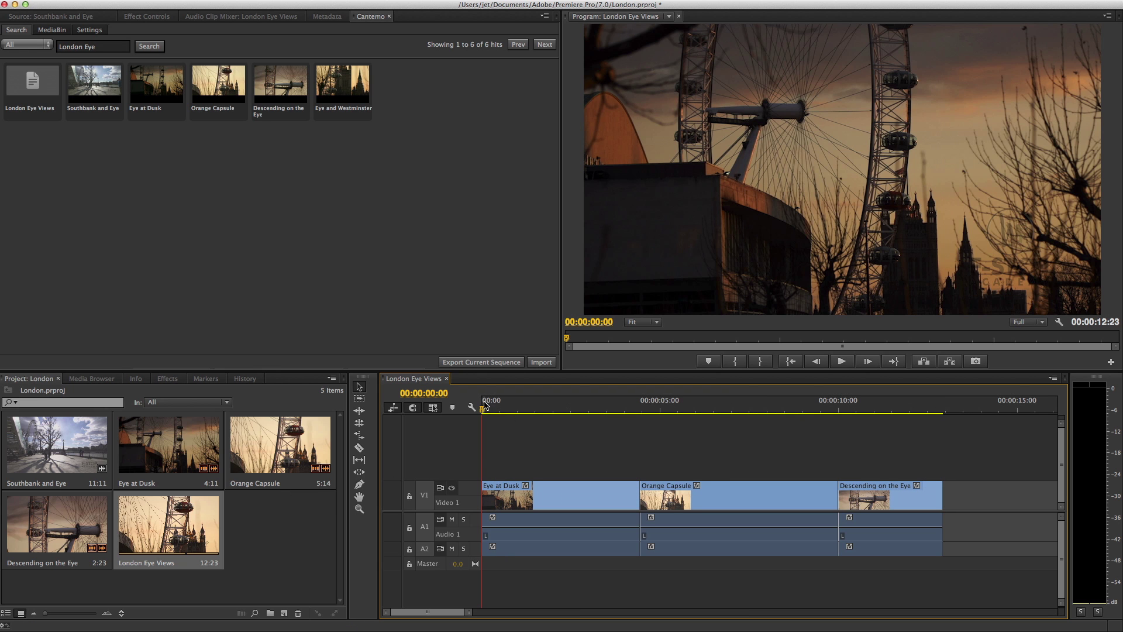
pyautogui.moveTo(485, 403); pyautogui.dragTo(475, 427)
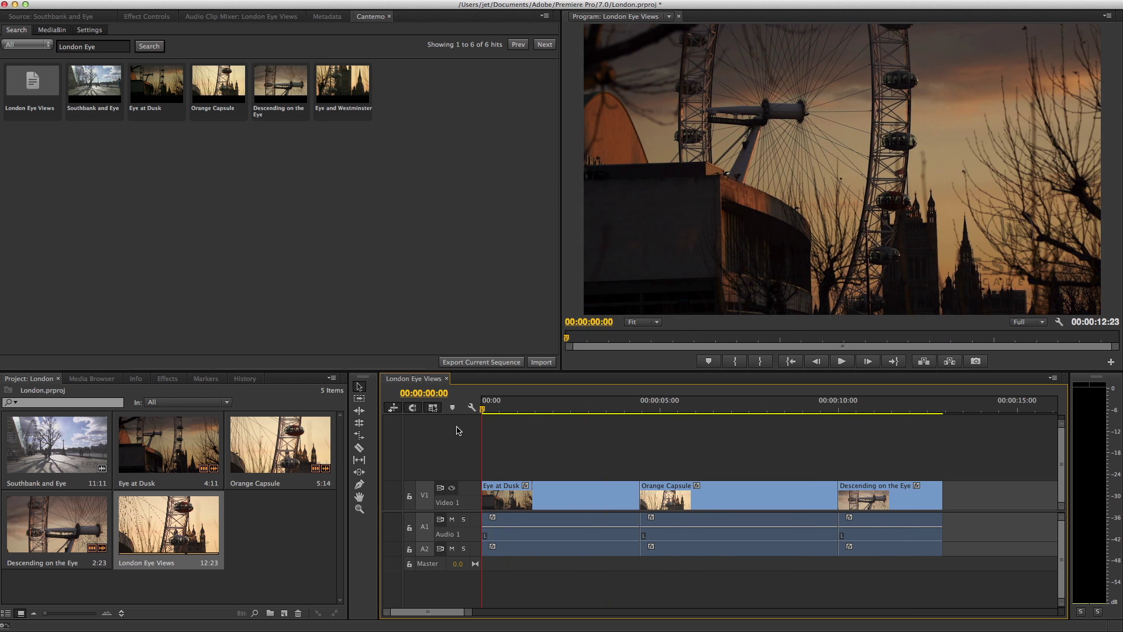
# Step: Import Eye and Westminster, then append it and Southbank and Eye after Descending on the Eye
pyautogui.click(357, 104)
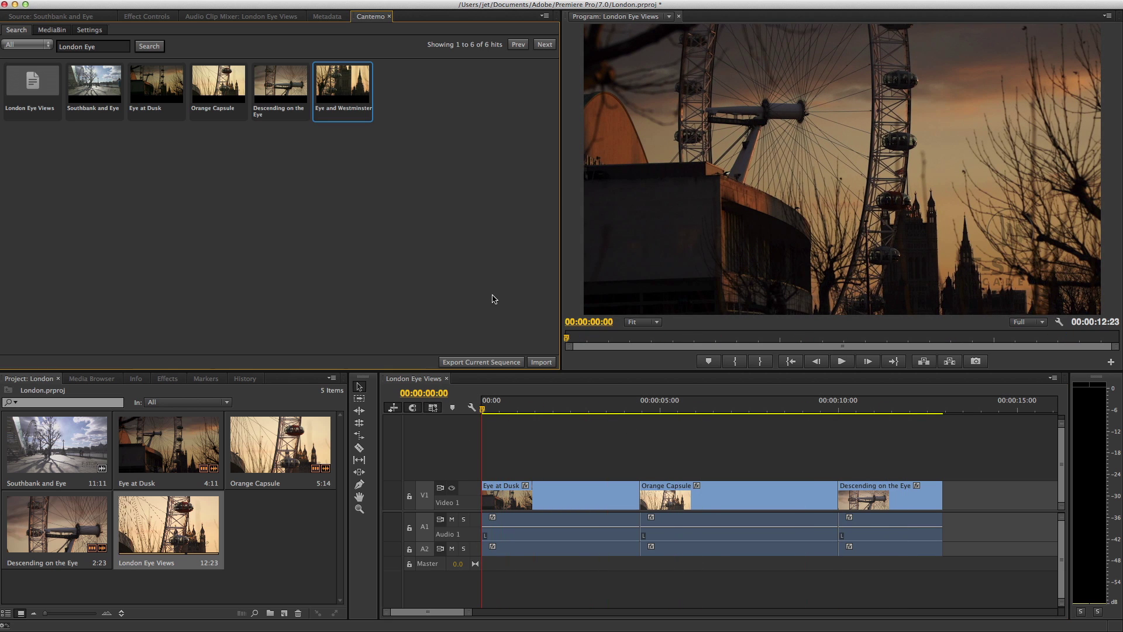
pyautogui.click(541, 362)
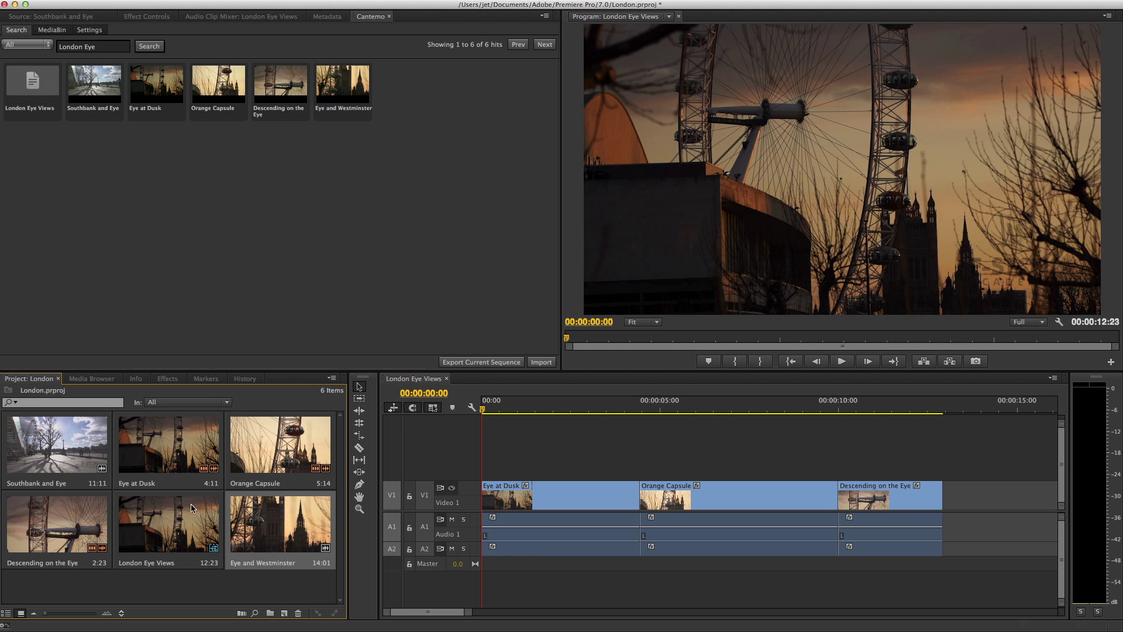
pyautogui.keyDown('super'); pyautogui.click(49, 448); pyautogui.keyUp('super')
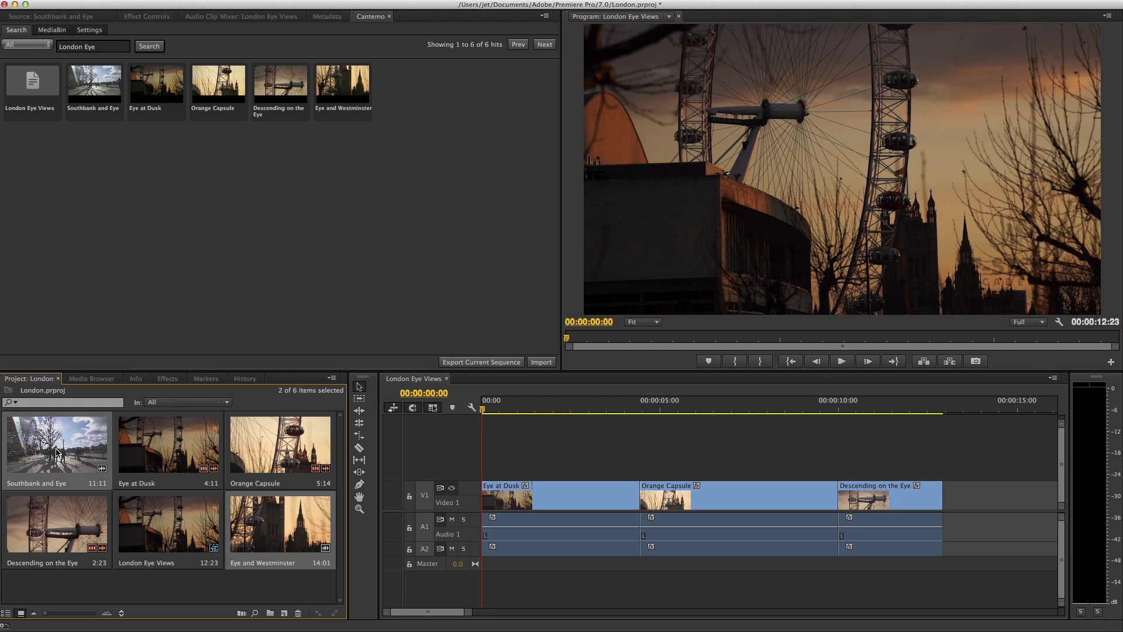
pyautogui.moveTo(56, 449); pyautogui.dragTo(948, 497)
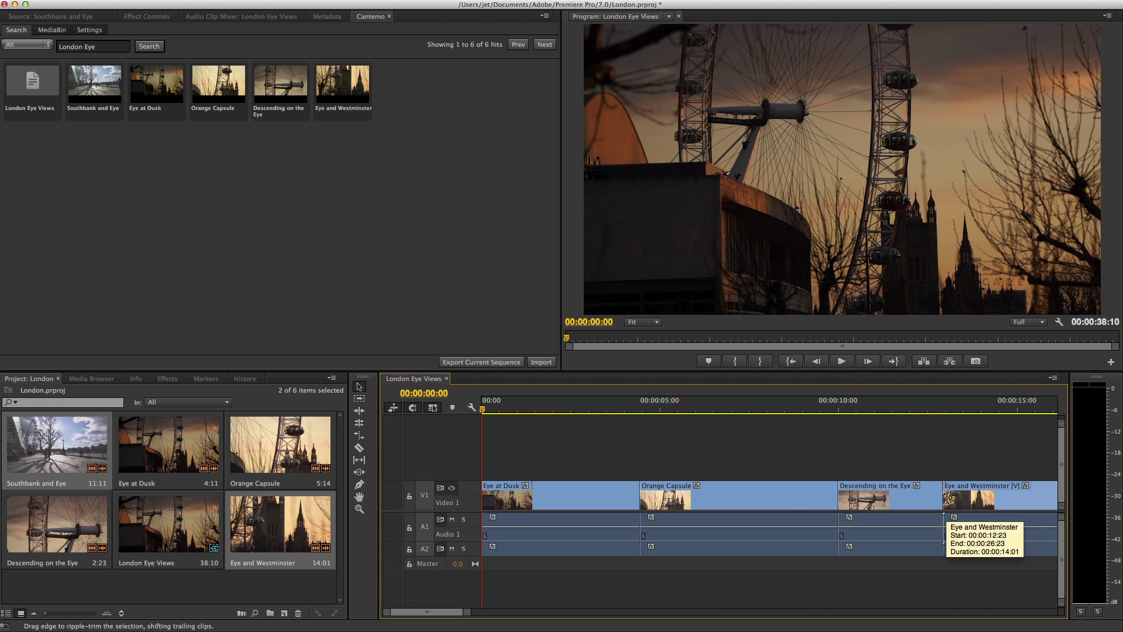
pyautogui.press('\\')
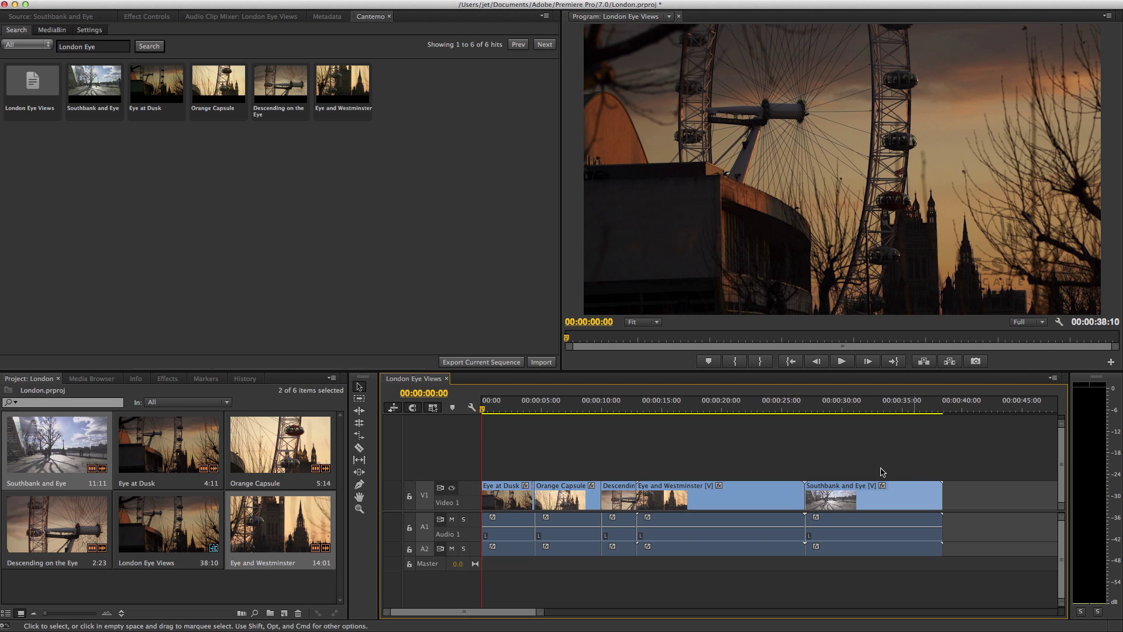
pyautogui.click(161, 521)
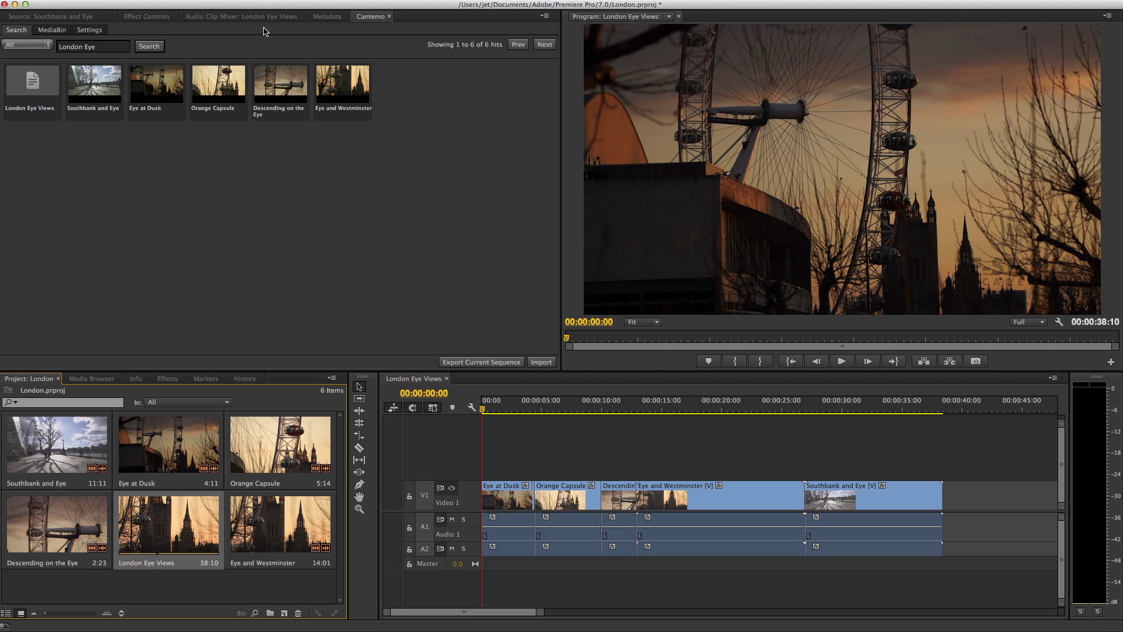
# Step: Fill Dublin Core: creator Hangman Studios, description 'Views of the London Eye.', rights 'All rights reserved.', subject London Eye
pyautogui.click(328, 16)
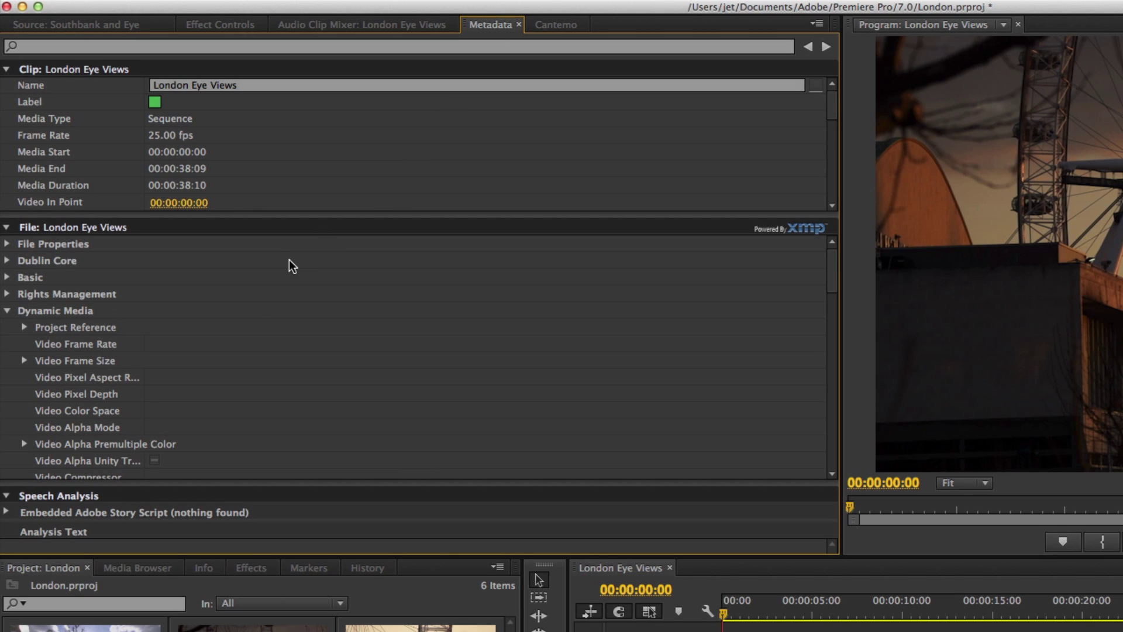
pyautogui.click(8, 262)
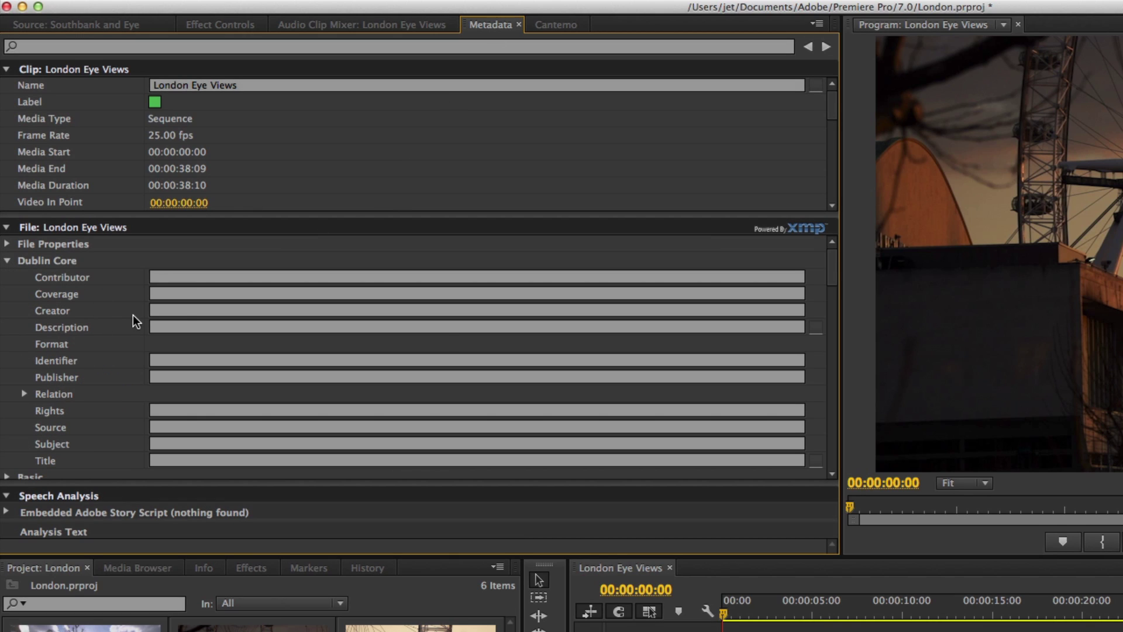
pyautogui.click(178, 311)
pyautogui.write('Hangman Studios')
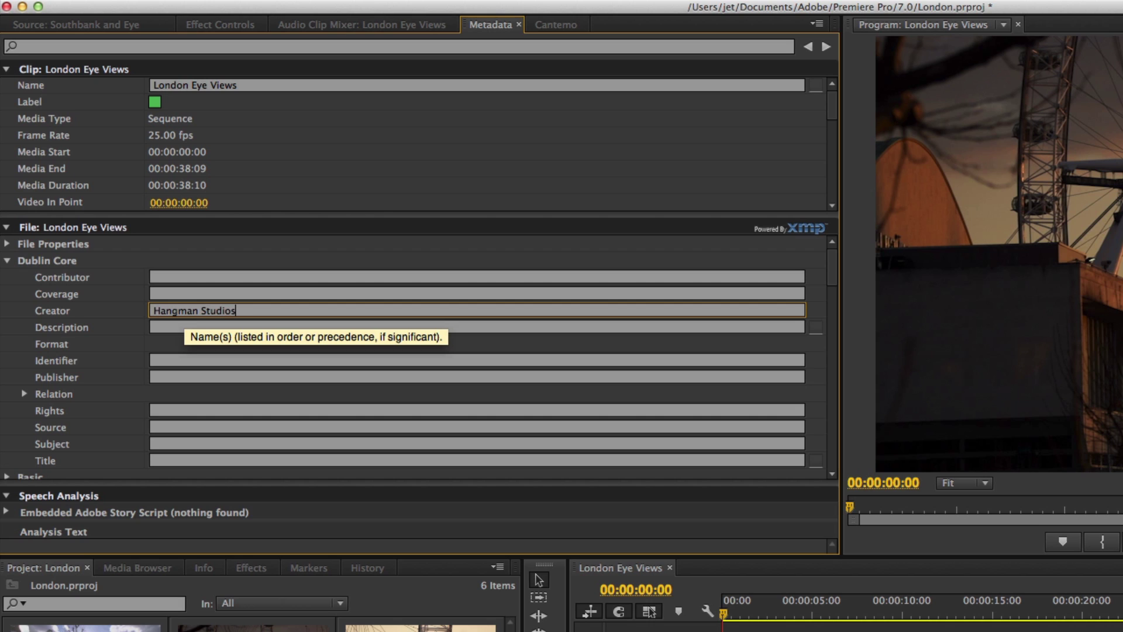
pyautogui.press('Tab')
pyautogui.write('Views of the London Eye')
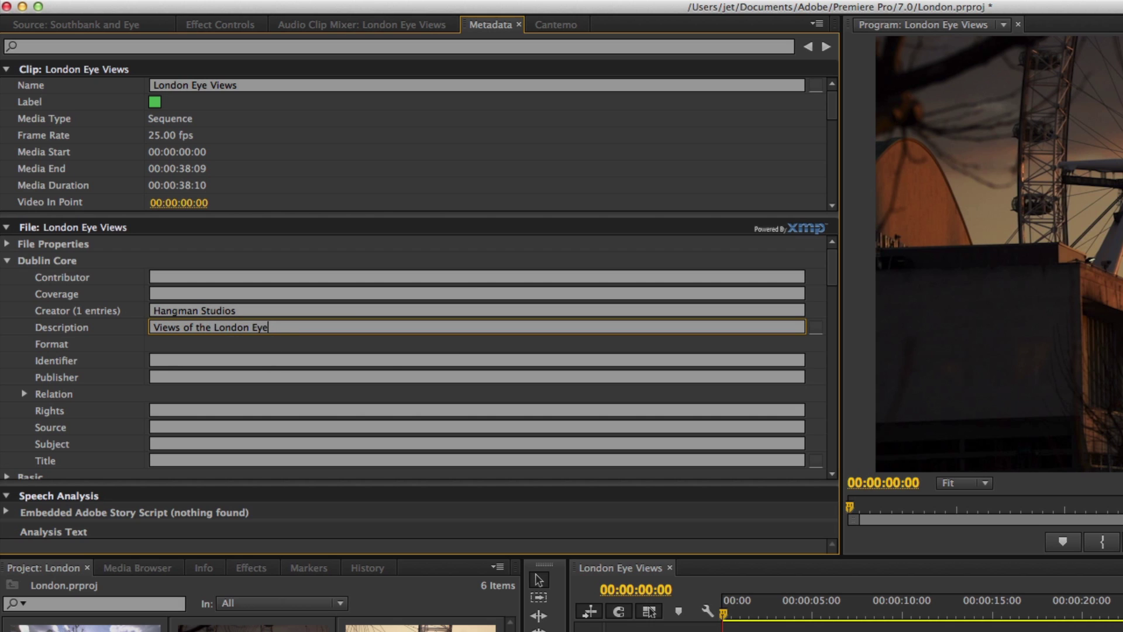
pyautogui.write('.')
pyautogui.click(165, 409)
pyautogui.write('All rights reserved.')
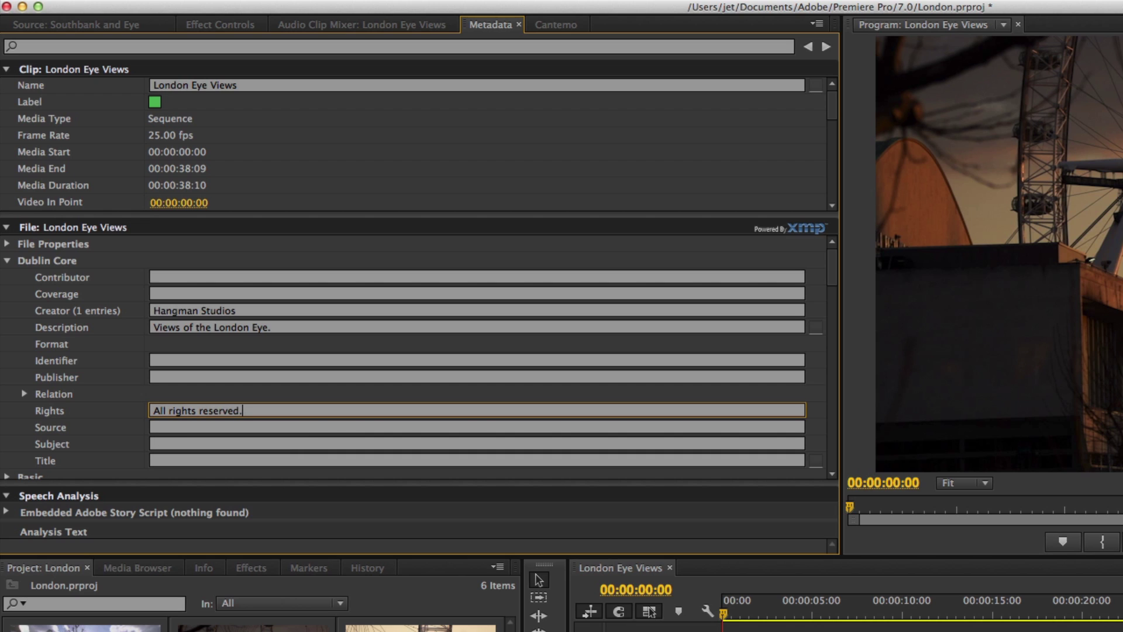
pyautogui.click(163, 443)
pyautogui.write('London Eye')
pyautogui.press('Return')
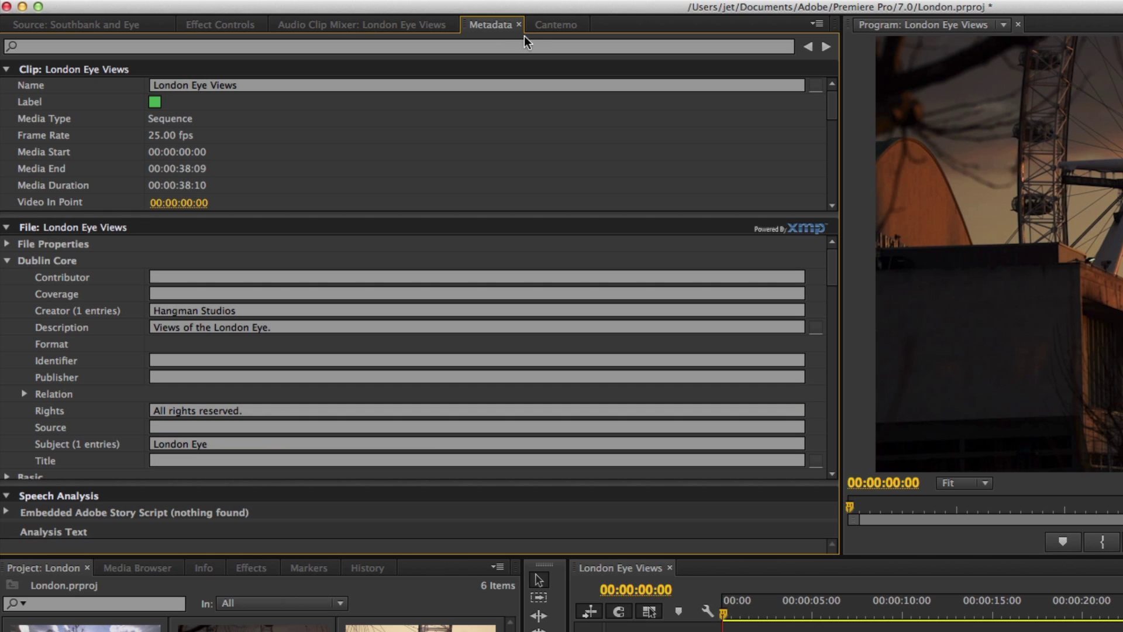
# Step: Export the current sequence from the Cantemo panel with the Apple ProRes 1080 25p preset
pyautogui.click(549, 23)
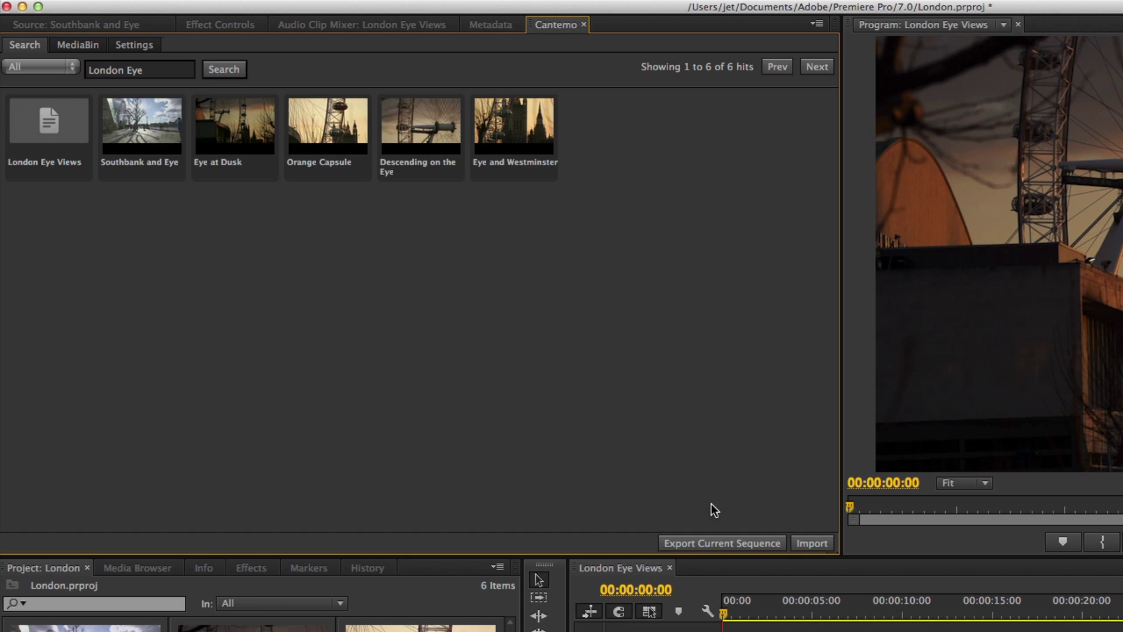
pyautogui.click(715, 541)
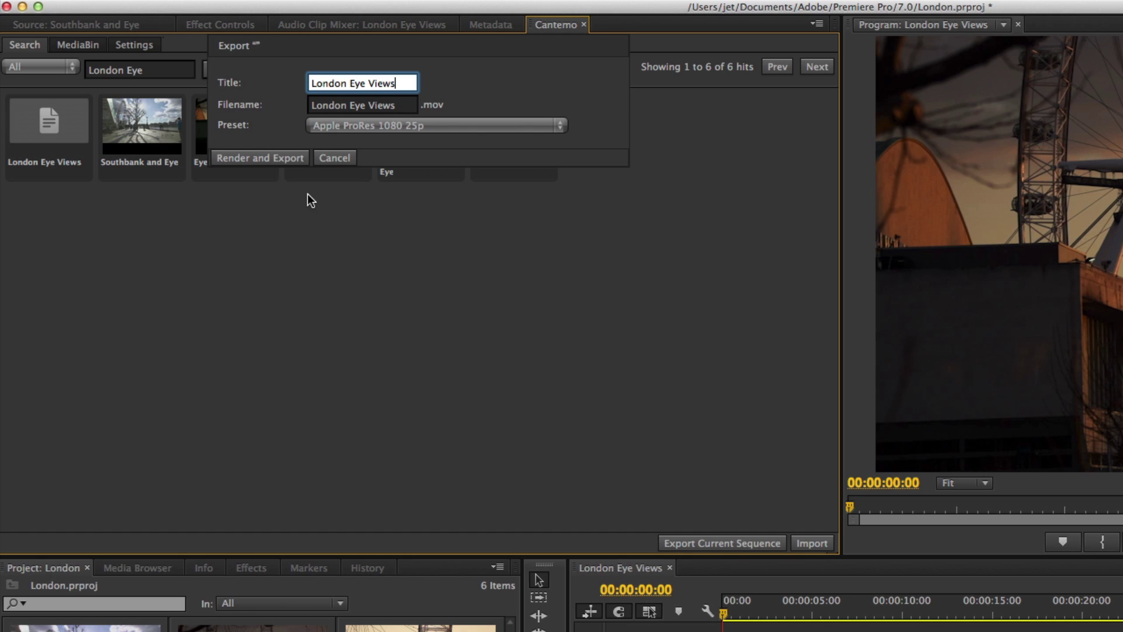
pyautogui.click(282, 155)
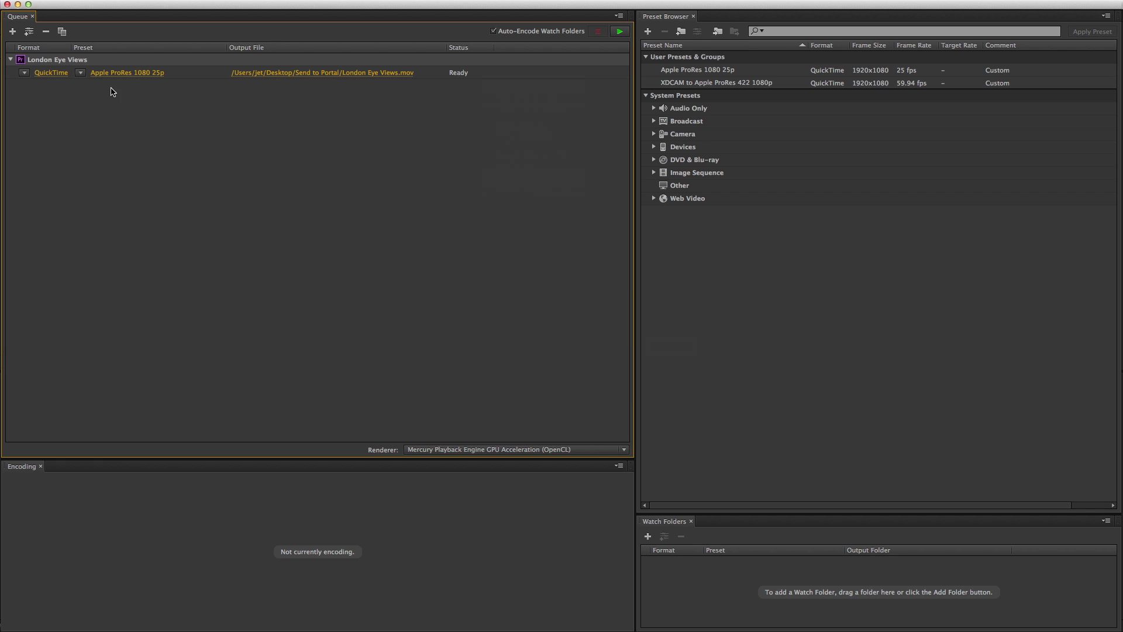
# Step: Set the queued London Eye Views export to embed its Dublin Core metadata in the output file
pyautogui.click(53, 73)
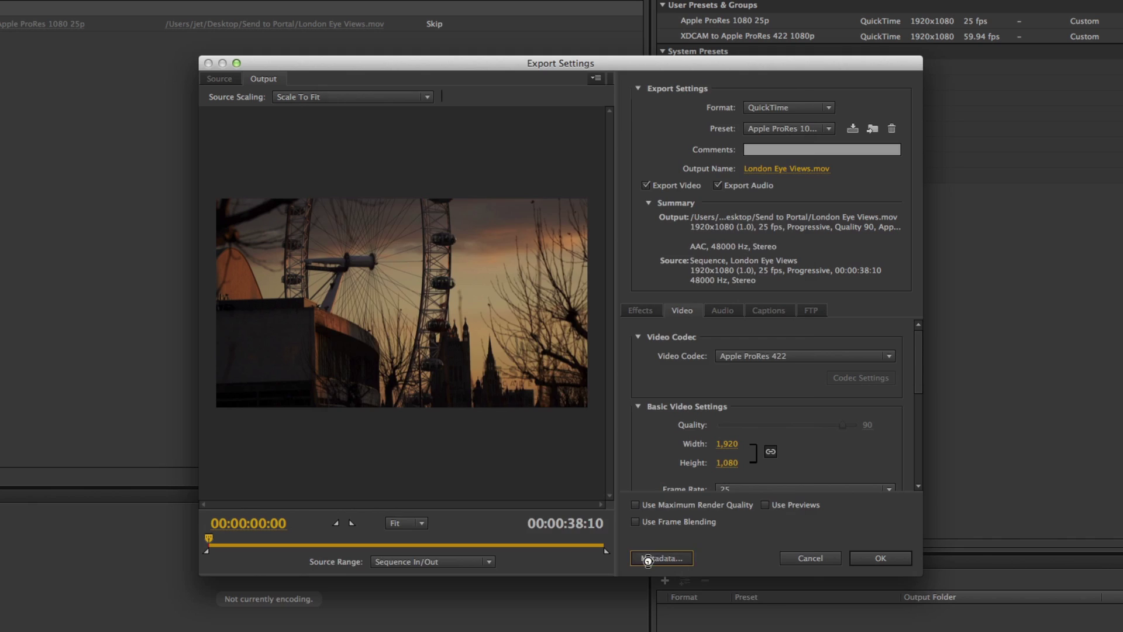
pyautogui.click(645, 518)
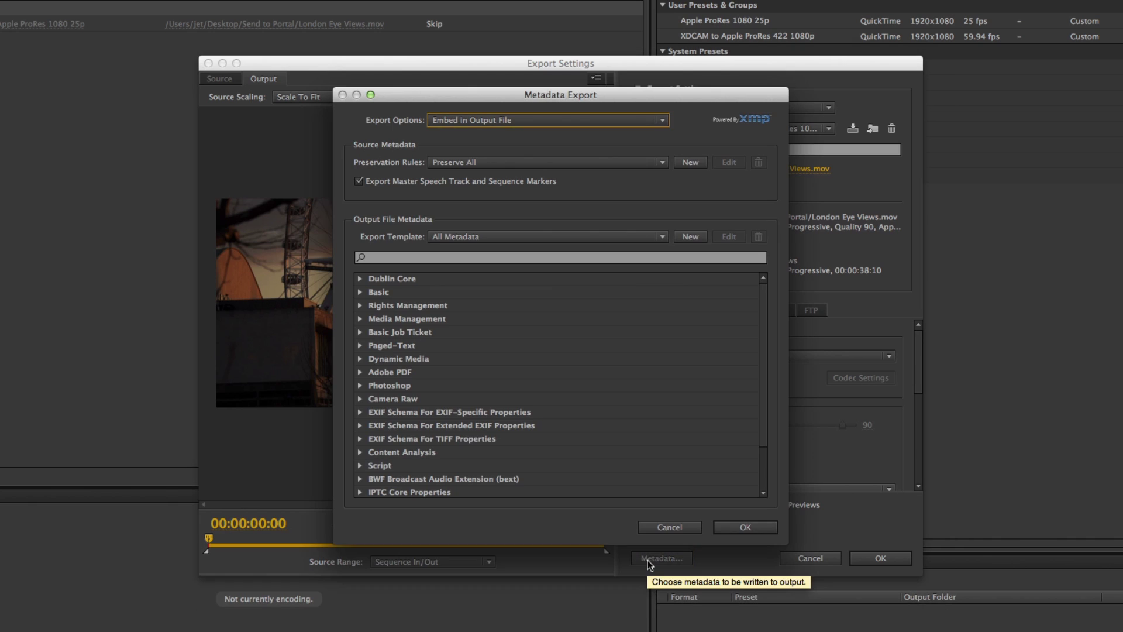
pyautogui.click(359, 279)
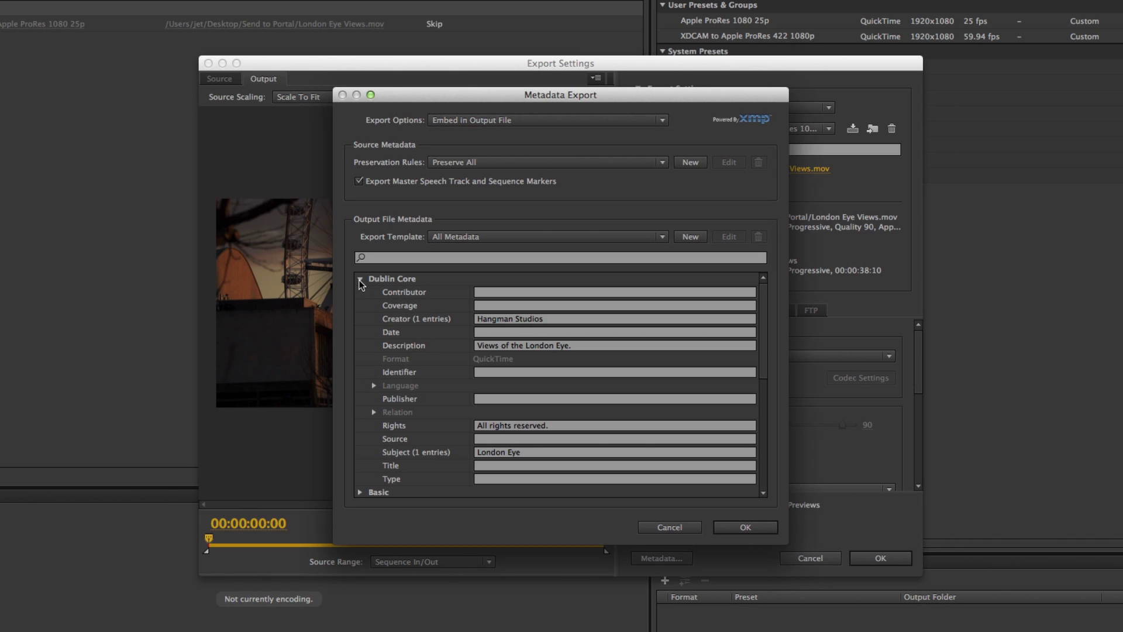
pyautogui.click(662, 121)
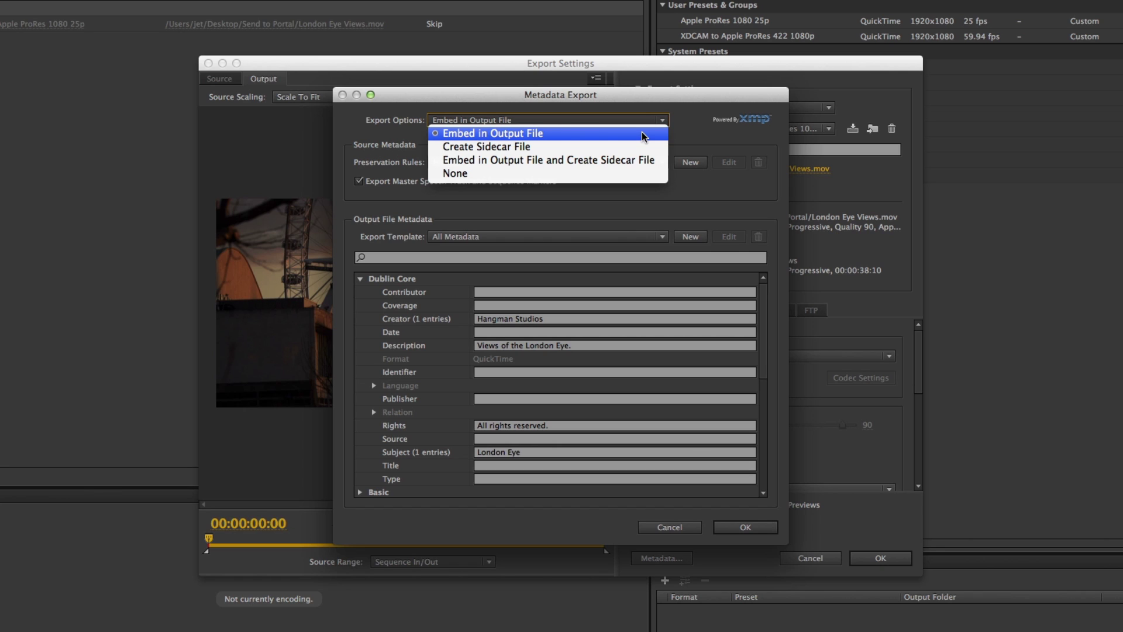
pyautogui.click(643, 137)
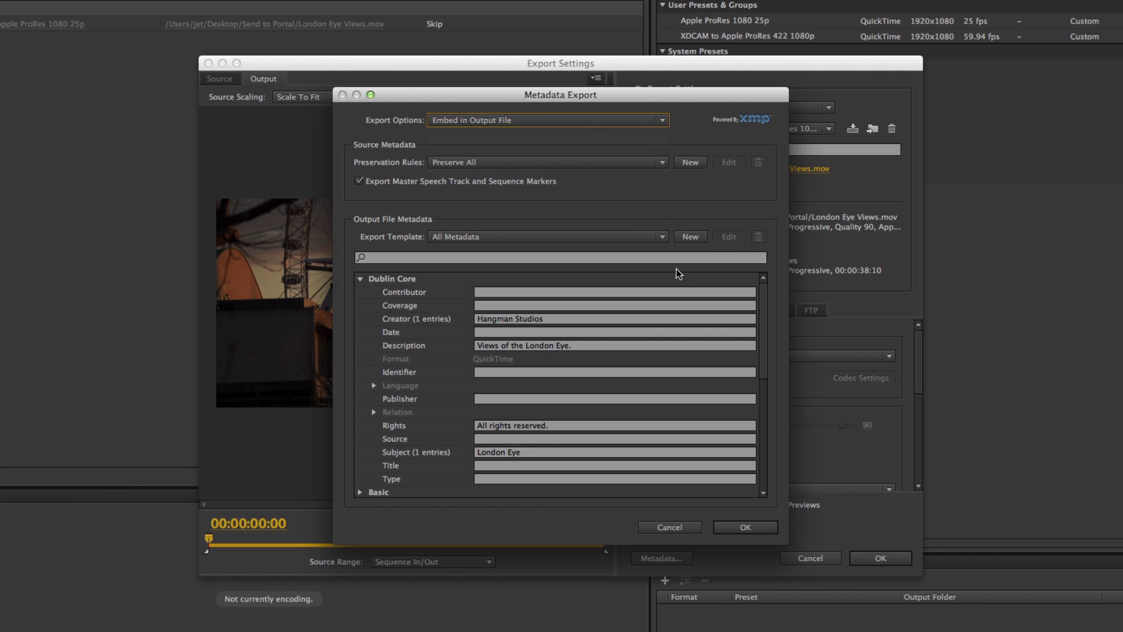
pyautogui.click(764, 529)
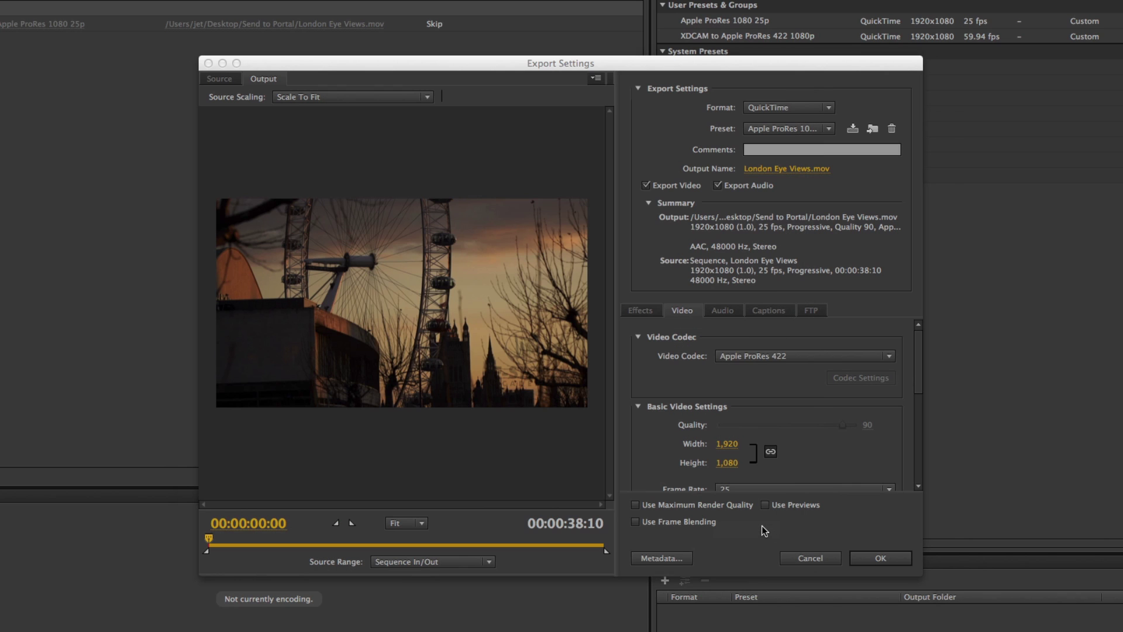
# Step: Confirm the export settings and start encoding London Eye Views in Media Encoder
pyautogui.click(874, 560)
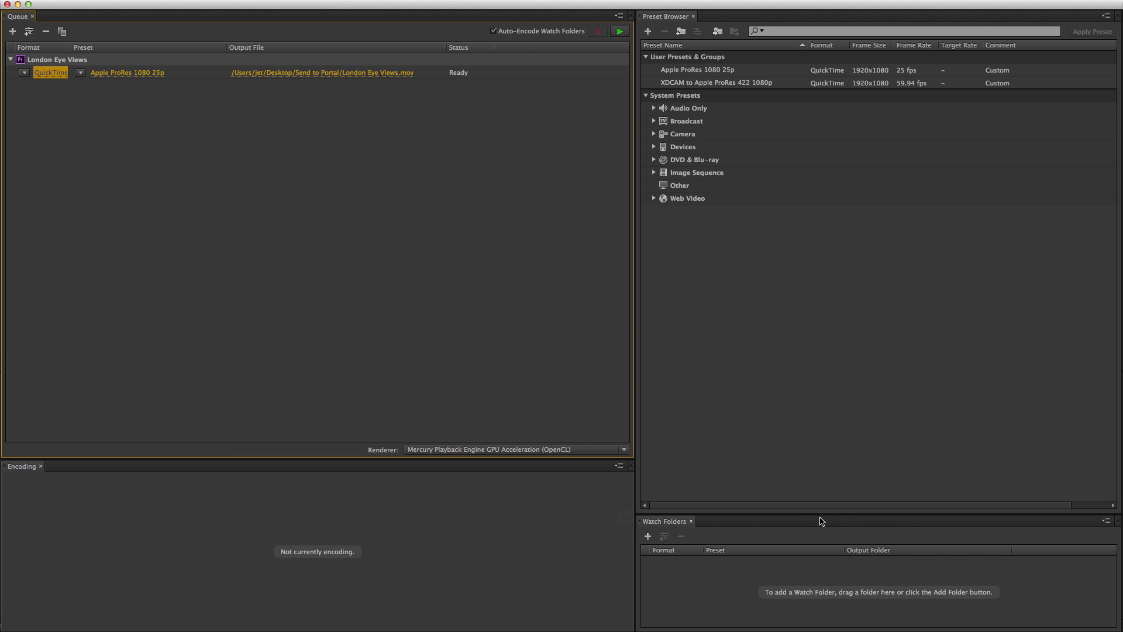
pyautogui.click(620, 33)
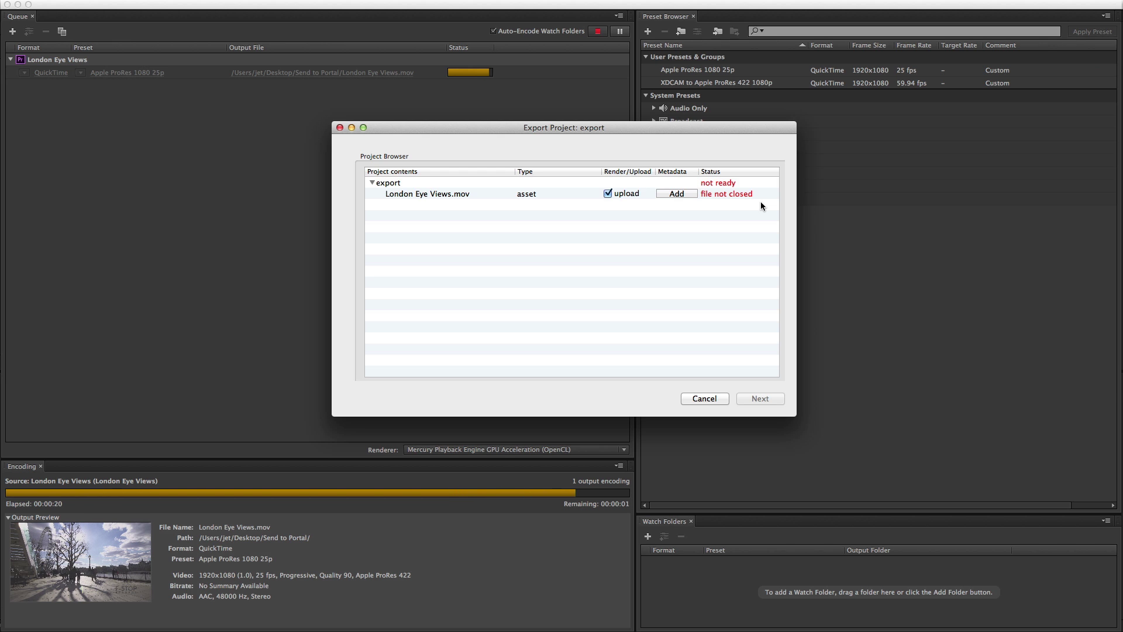
# Step: Give London Eye Views.mov Shot Type Various, Time of Day Various and Audio MOS
pyautogui.click(676, 194)
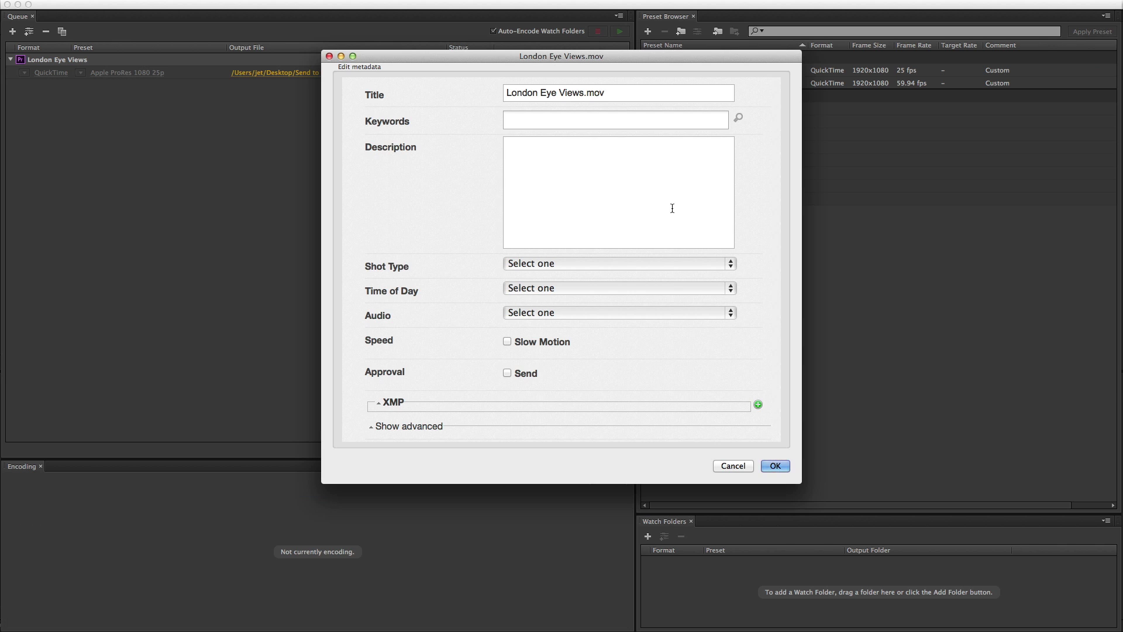
pyautogui.click(635, 263)
pyautogui.click(627, 271)
pyautogui.click(619, 287)
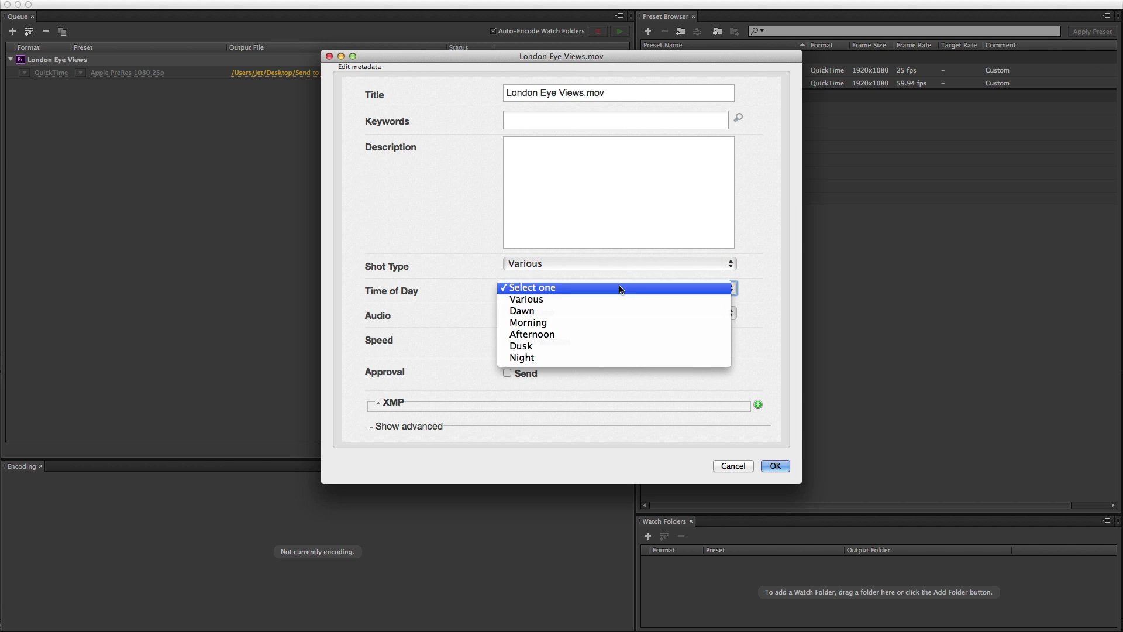
pyautogui.click(611, 302)
pyautogui.click(608, 313)
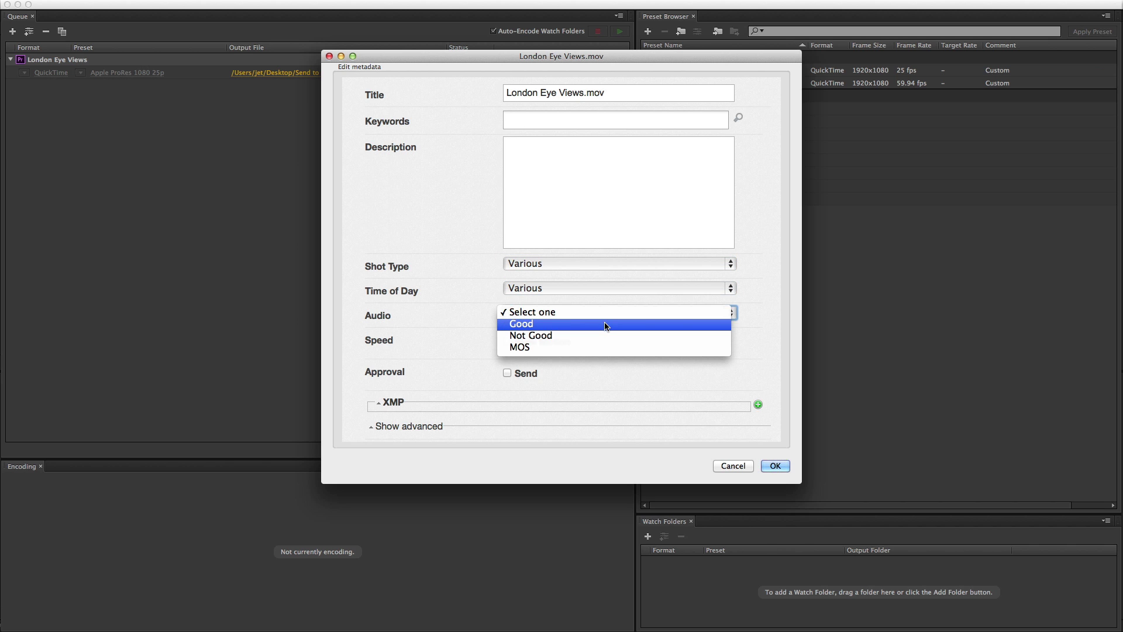
pyautogui.click(596, 347)
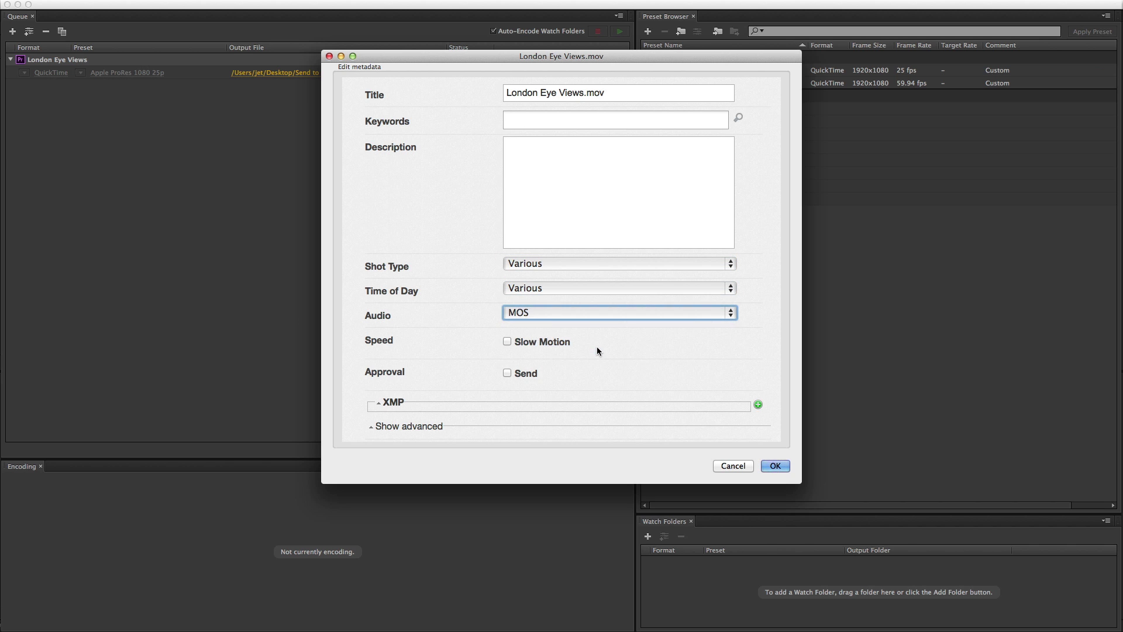
# Step: Mark the clip Send for approval, save its metadata and upload it to the portal
pyautogui.click(507, 373)
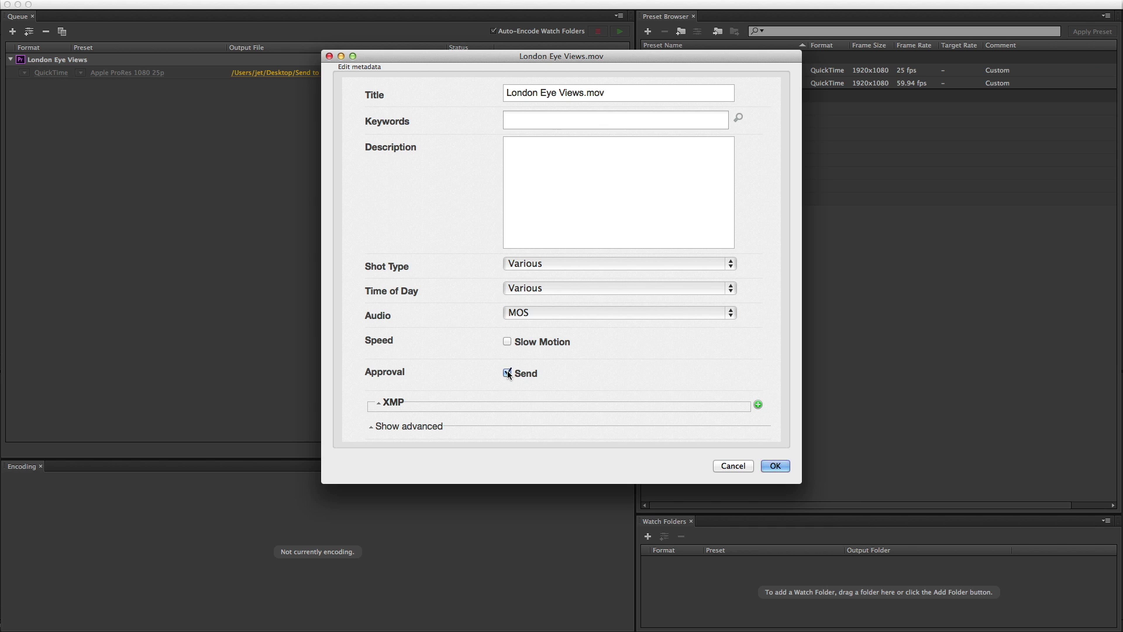
pyautogui.click(777, 465)
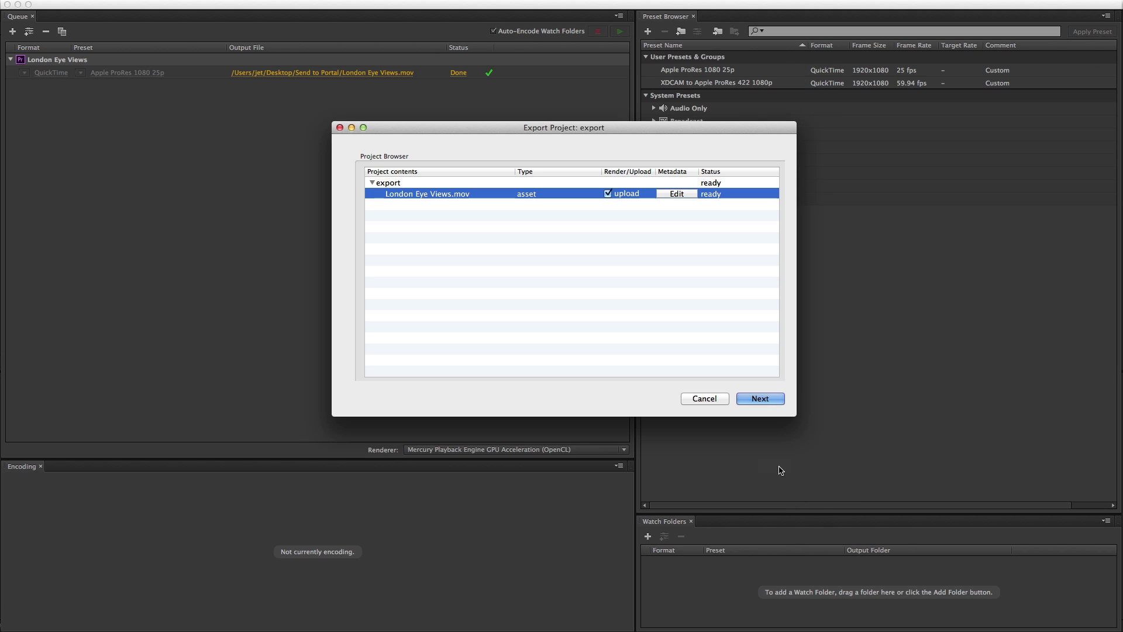
pyautogui.click(773, 403)
pyautogui.click(773, 401)
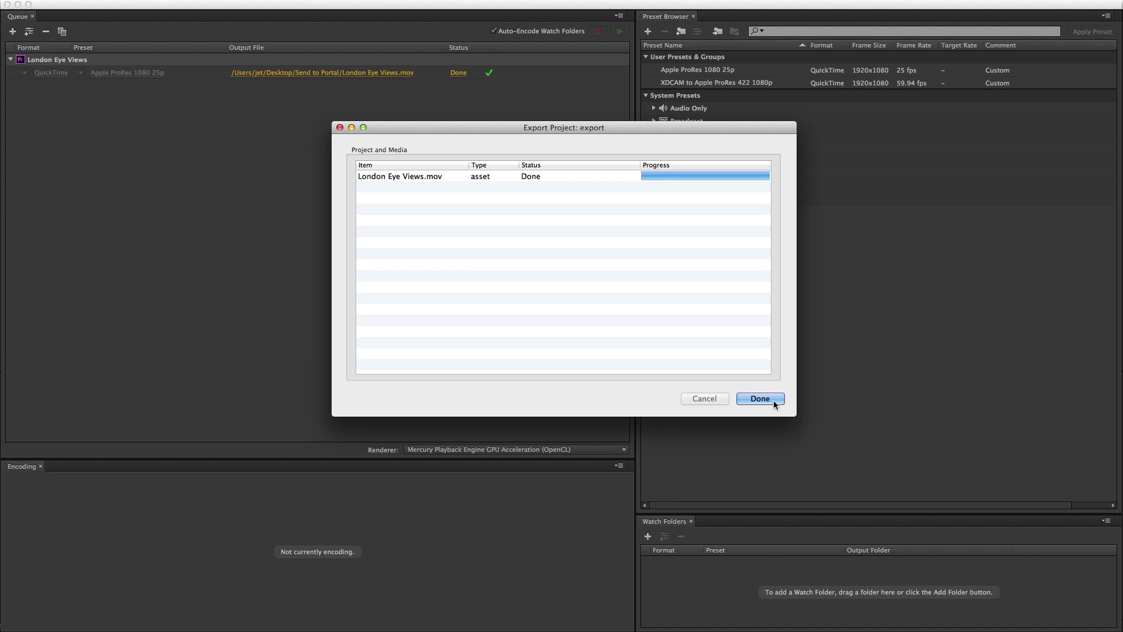
# Step: Close the finished export and list the 10 most recent items in Cantemo Portal
pyautogui.click(774, 401)
pyautogui.press('super+Tab')
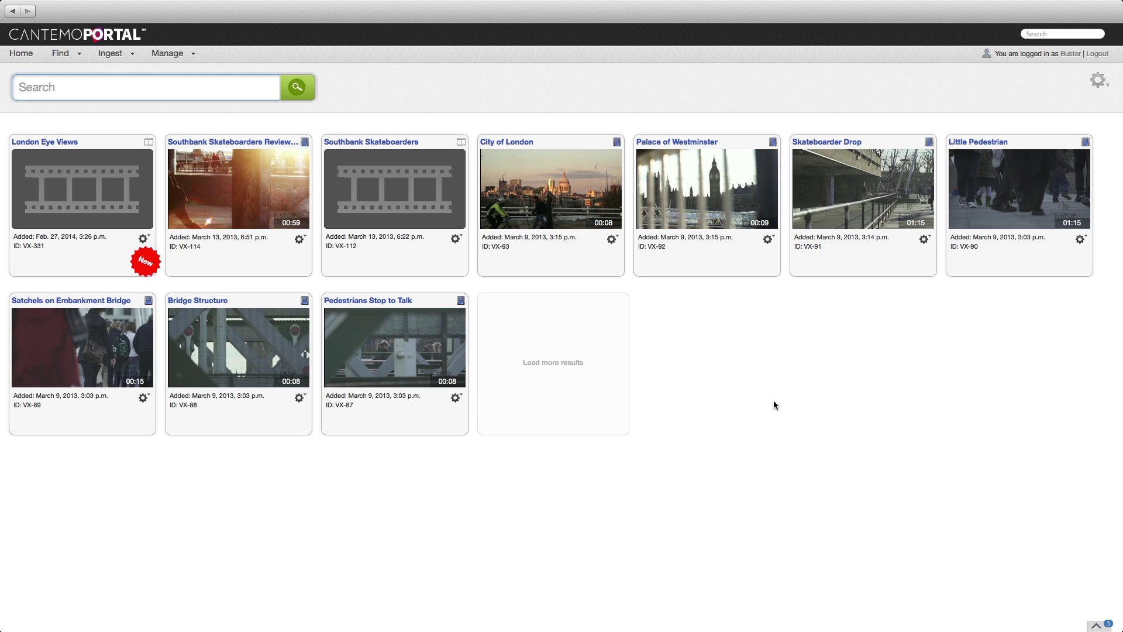
pyautogui.click(60, 53)
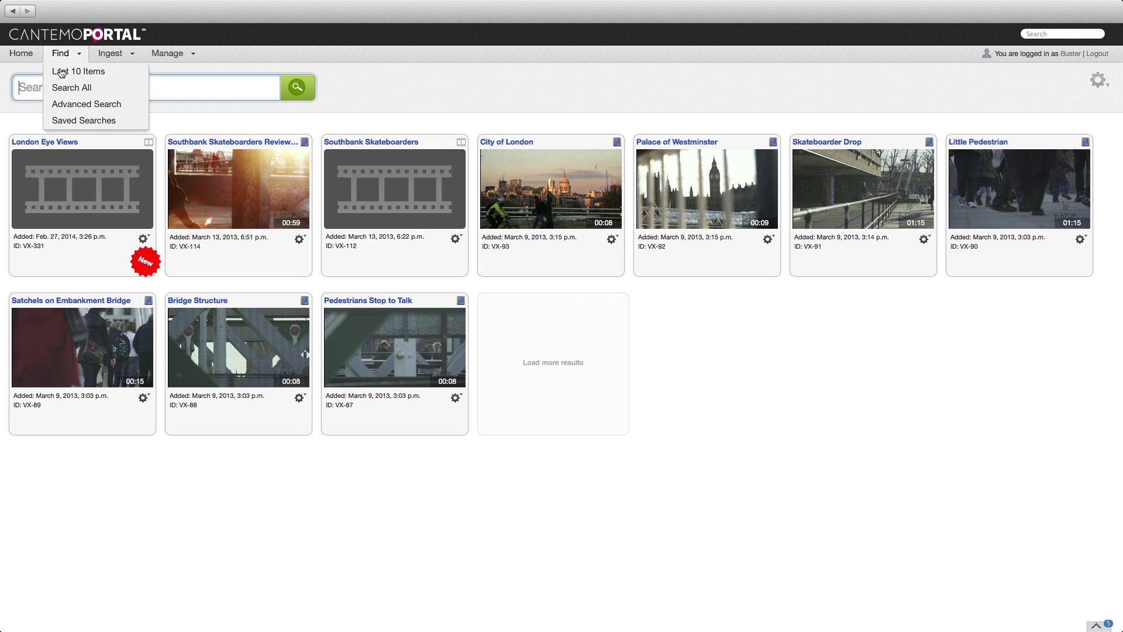
pyautogui.click(64, 73)
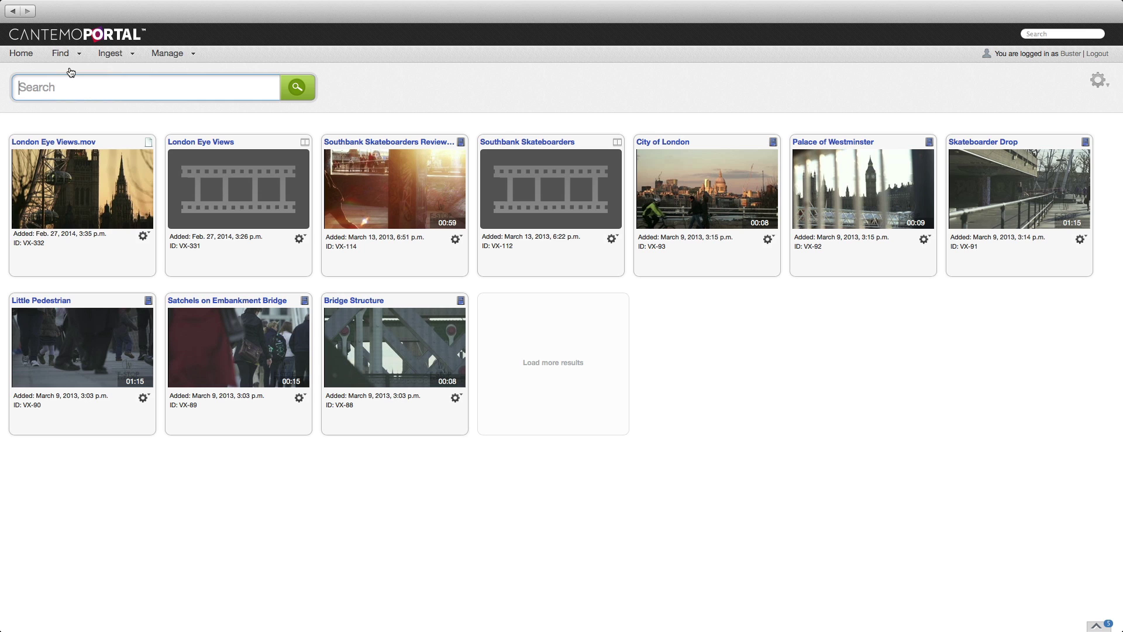
# Step: Open London Eye Views.mov and scrub its larger preview to about 5 seconds
pyautogui.click(114, 192)
pyautogui.click(58, 139)
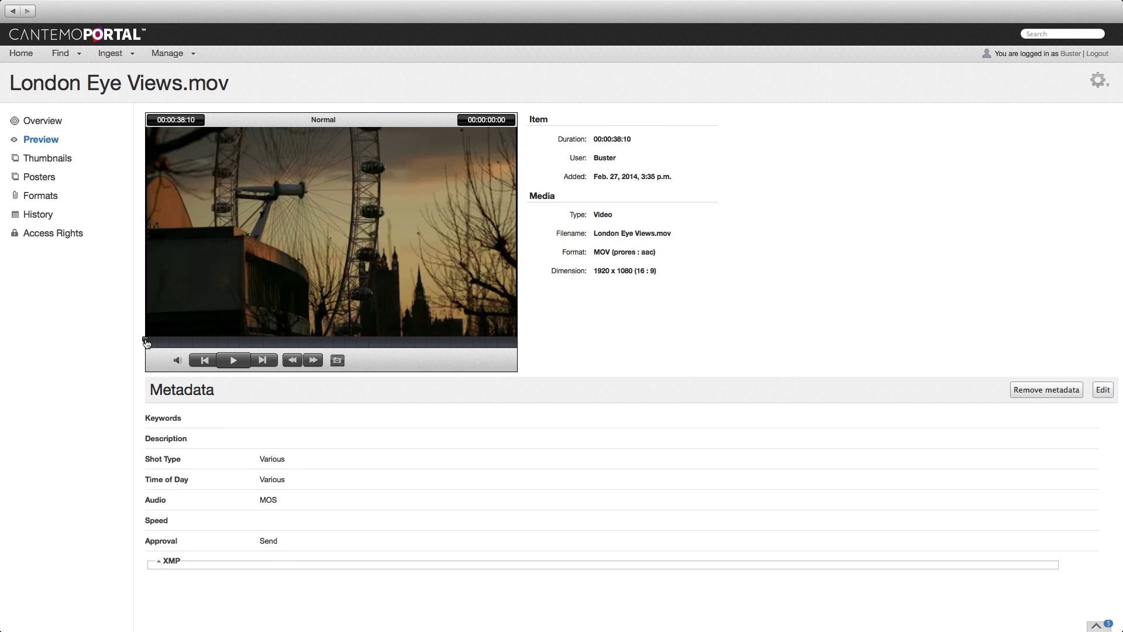
pyautogui.moveTo(146, 341); pyautogui.dragTo(396, 354)
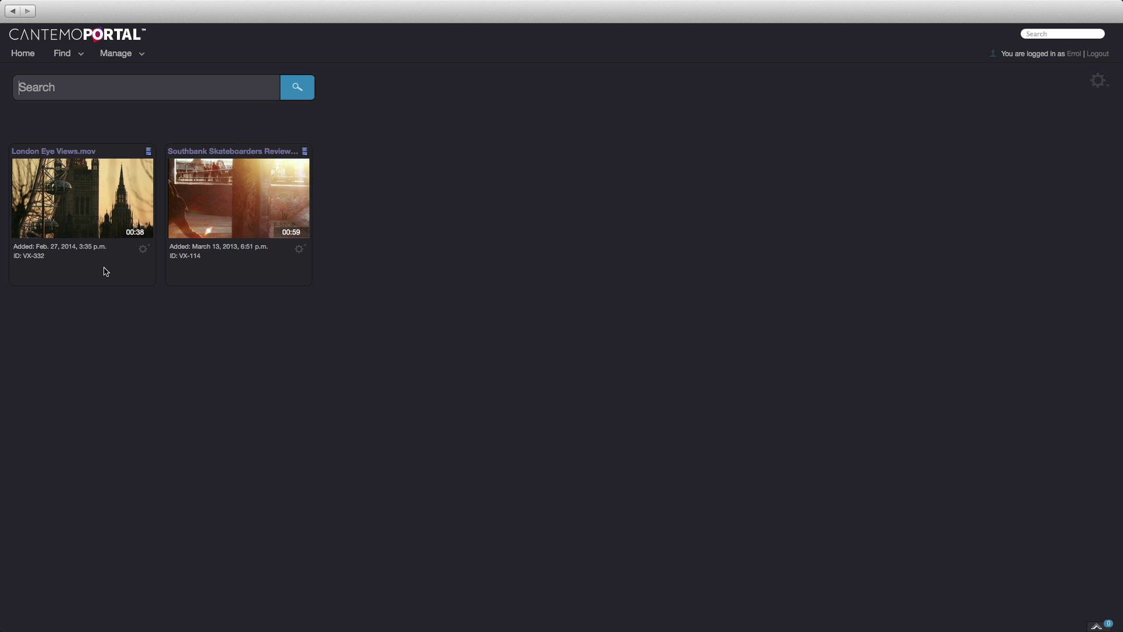
# Step: Open London Eye Views.mov and expand its embedded XMP metadata
pyautogui.click(88, 215)
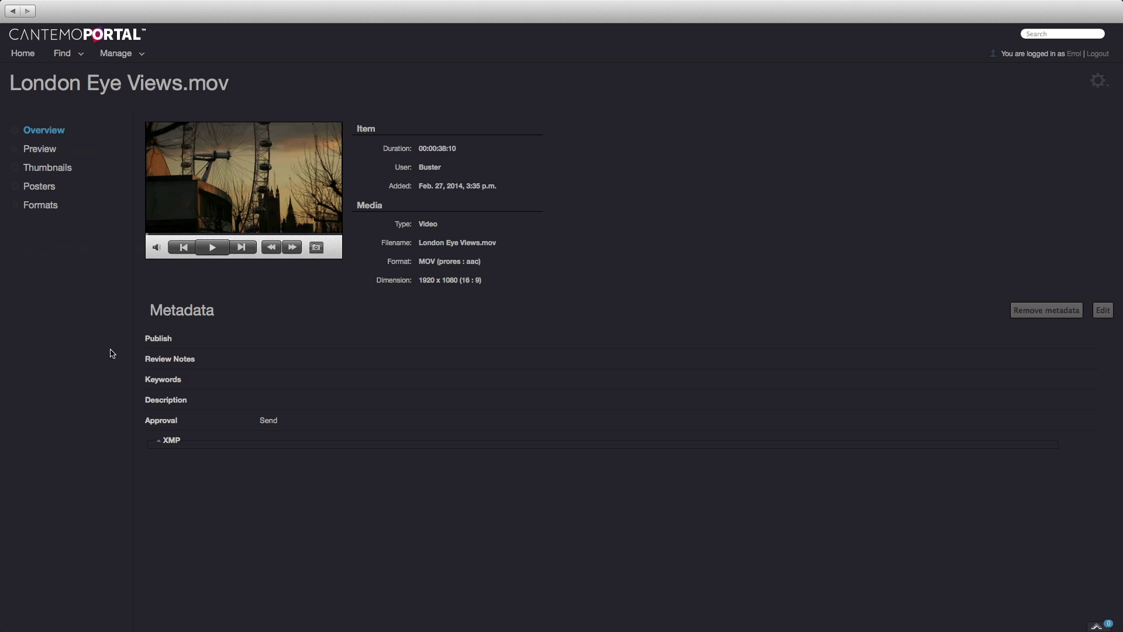
pyautogui.click(163, 444)
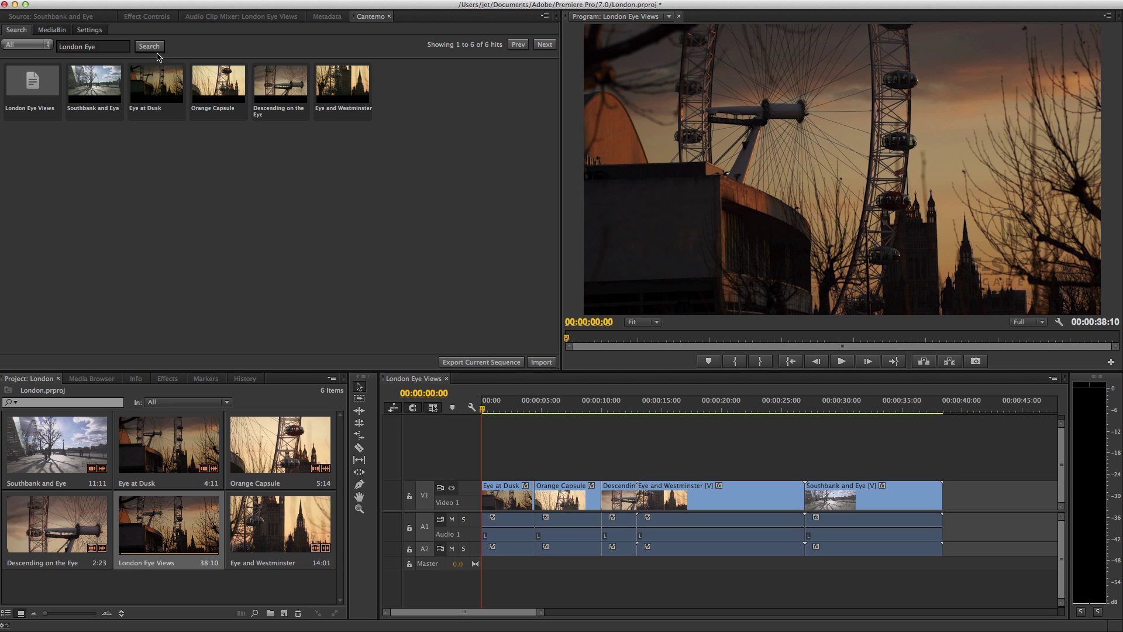
# Step: Search Cantemo for London Eye and import London Eye Views.mov into the project
pyautogui.click(155, 49)
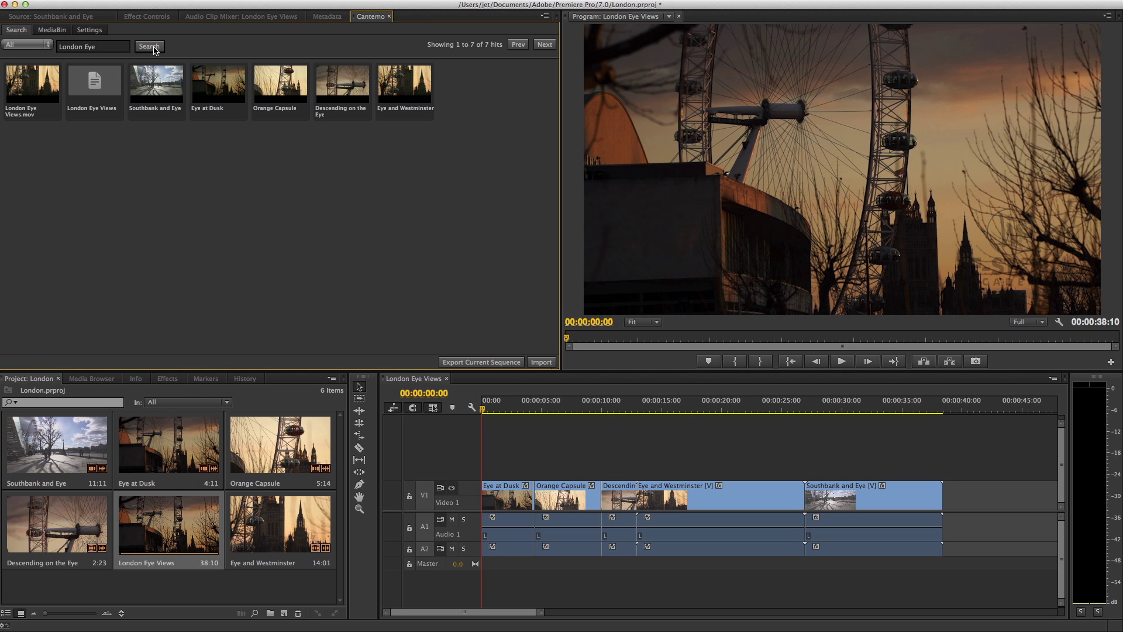
pyautogui.click(35, 111)
pyautogui.click(541, 363)
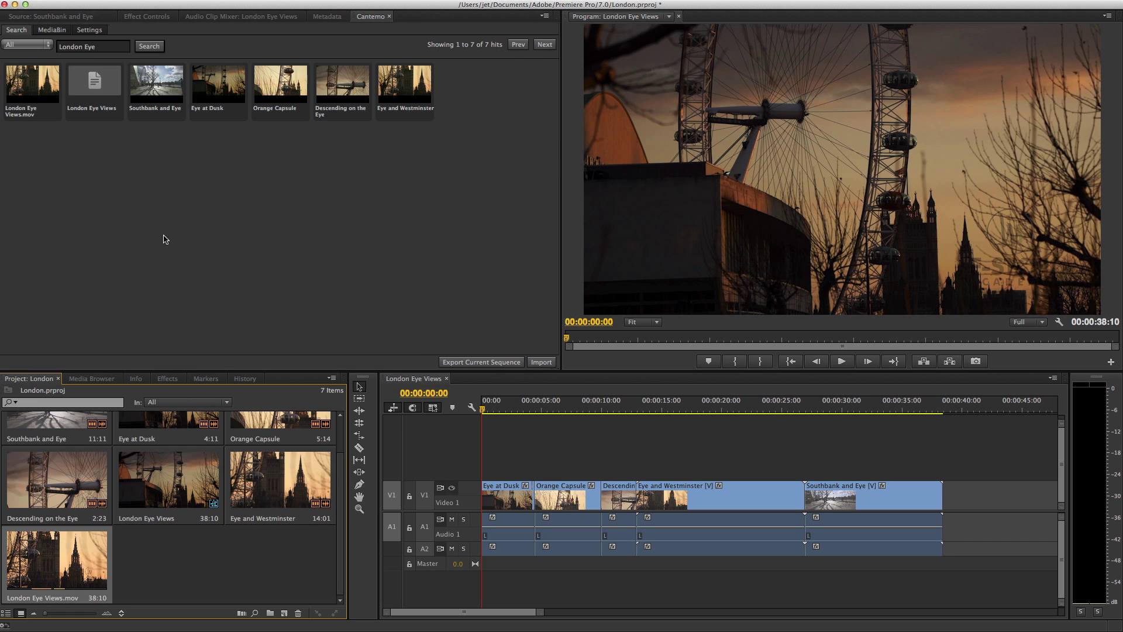
# Step: Show the Metadata panel for the London Eye Views clip (25.00 fps, 00:00:38:10)
pyautogui.click(326, 17)
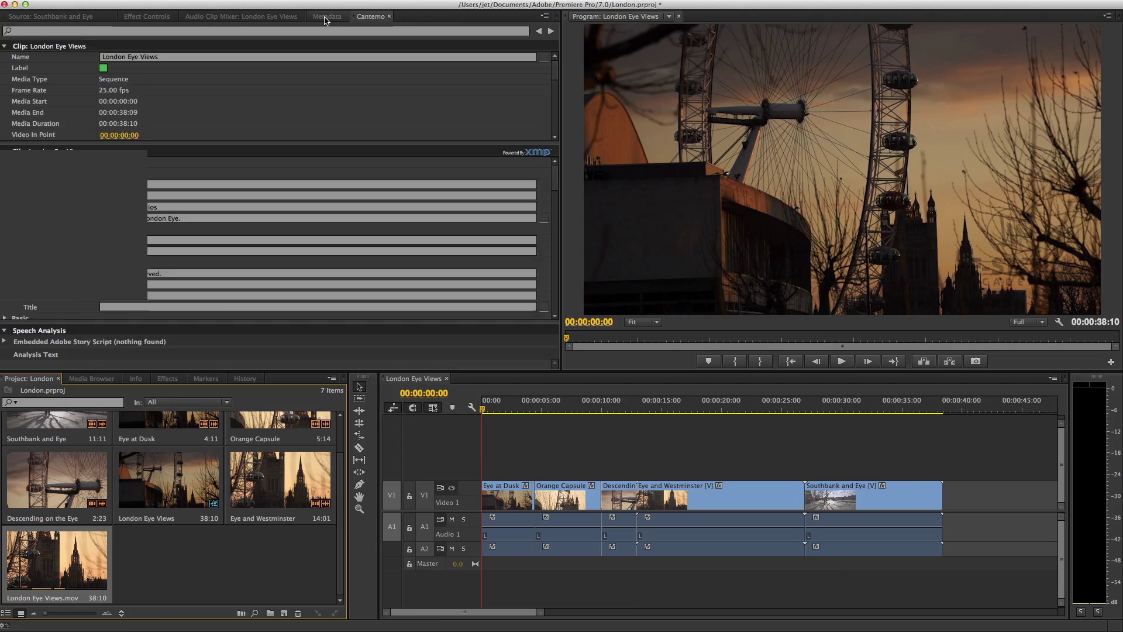